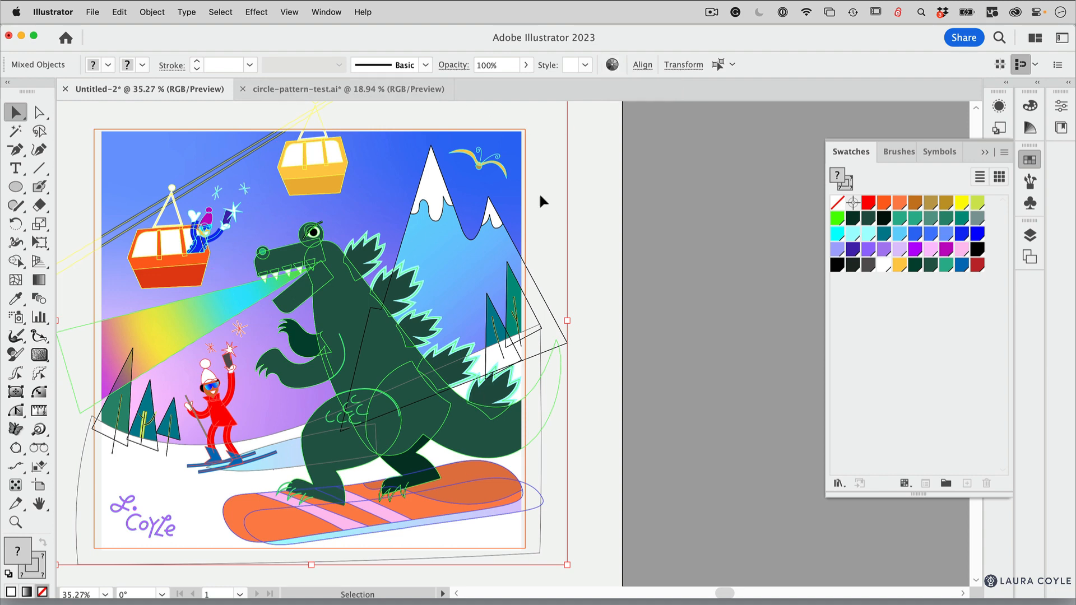
# Step: Generate recolor variations of the selected ski artwork with Generative Recolor, using the Salmon sushi sample prompt
pyautogui.click(612, 65)
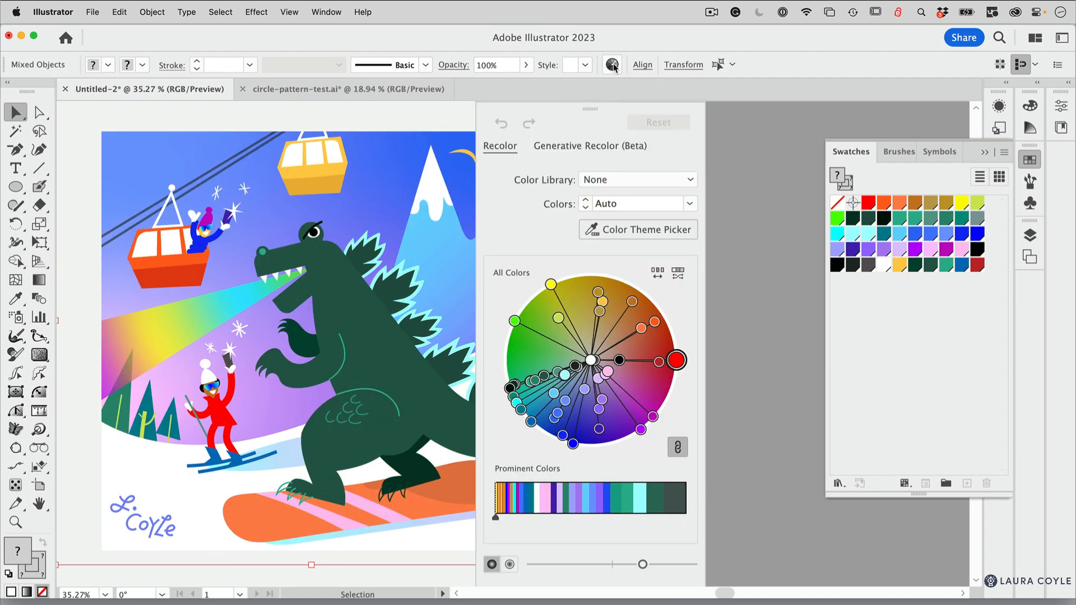
pyautogui.moveTo(581, 118); pyautogui.dragTo(668, 118)
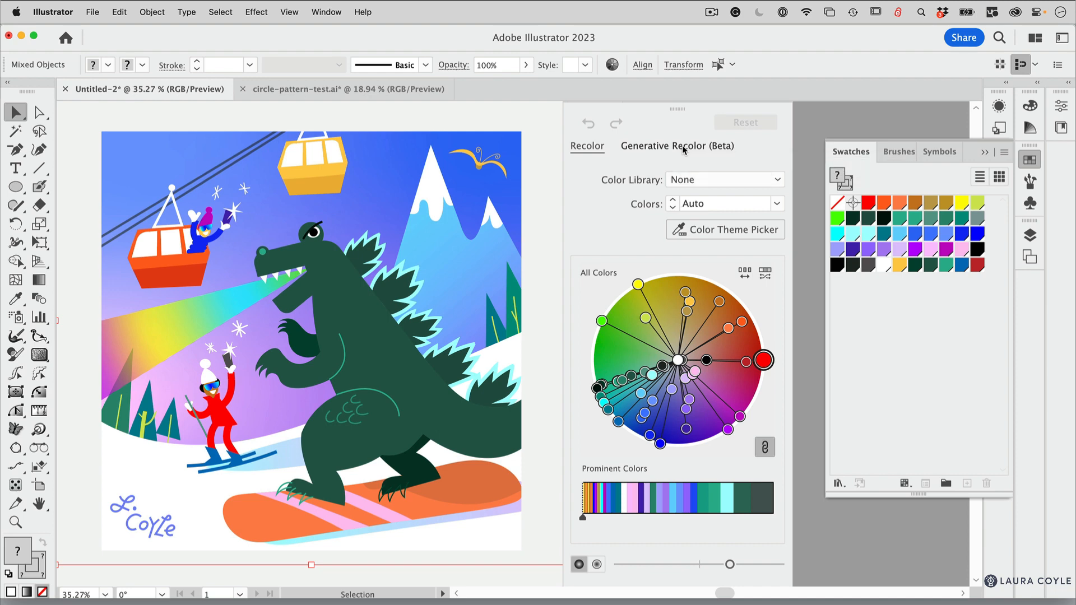
pyautogui.click(681, 146)
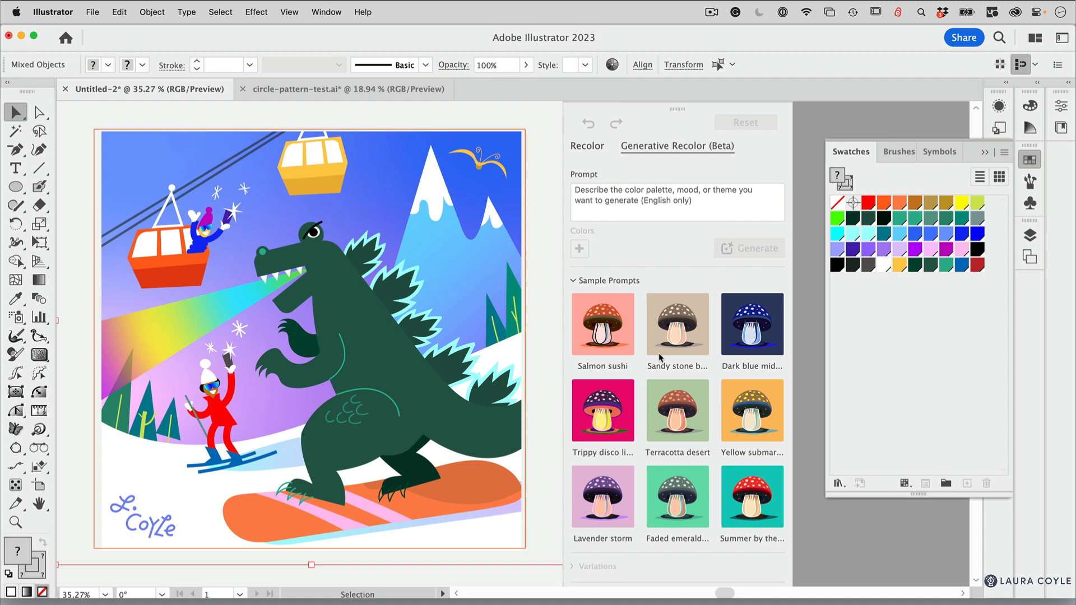
pyautogui.click(609, 330)
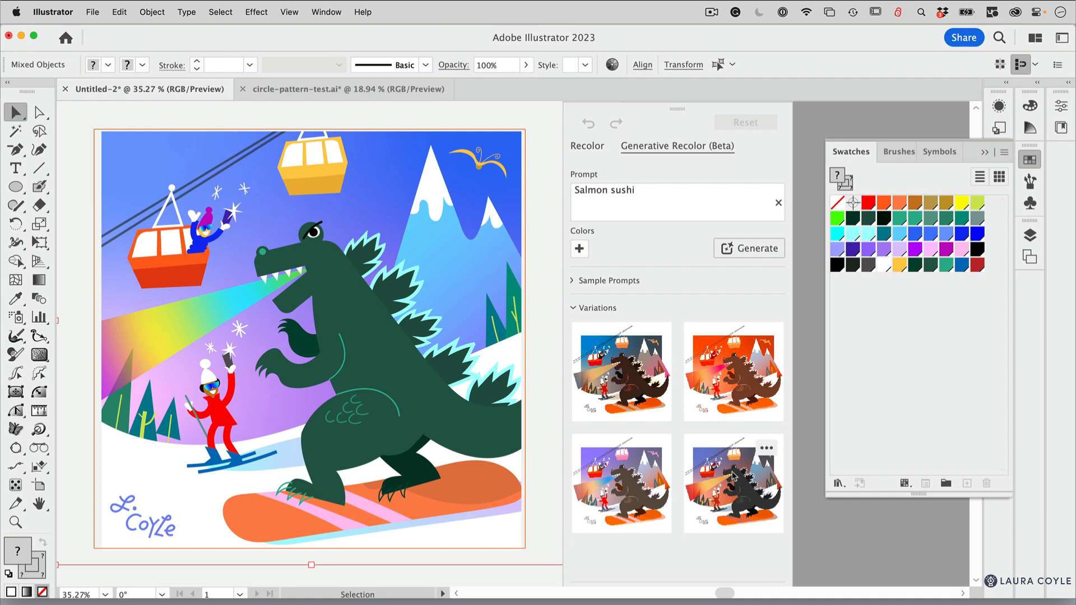
# Step: Preview the four Salmon sushi variations on the artwork one after another
pyautogui.click(618, 499)
pyautogui.click(748, 487)
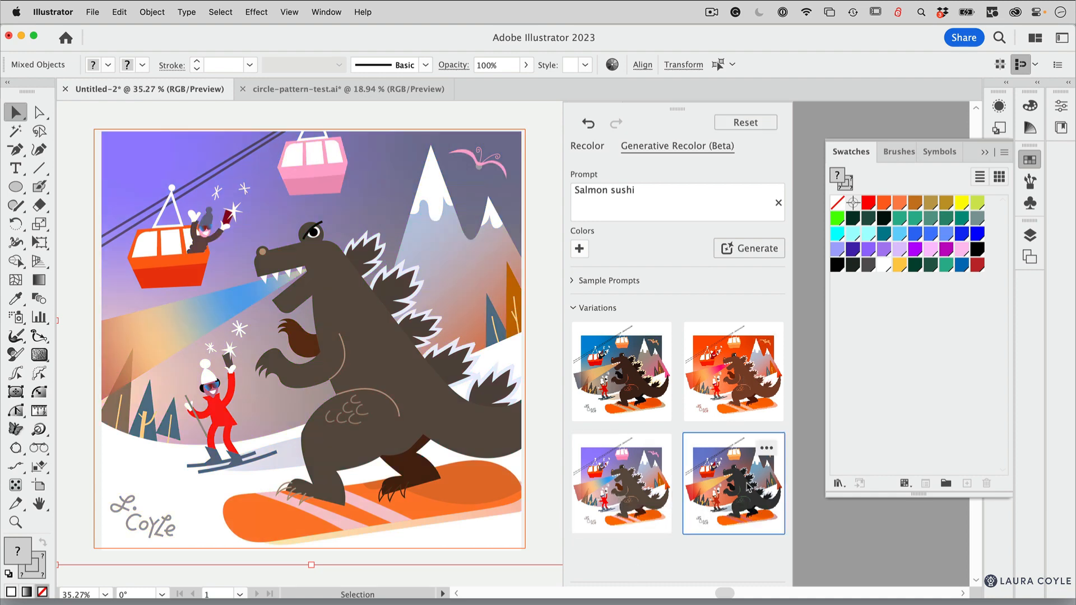
pyautogui.click(752, 380)
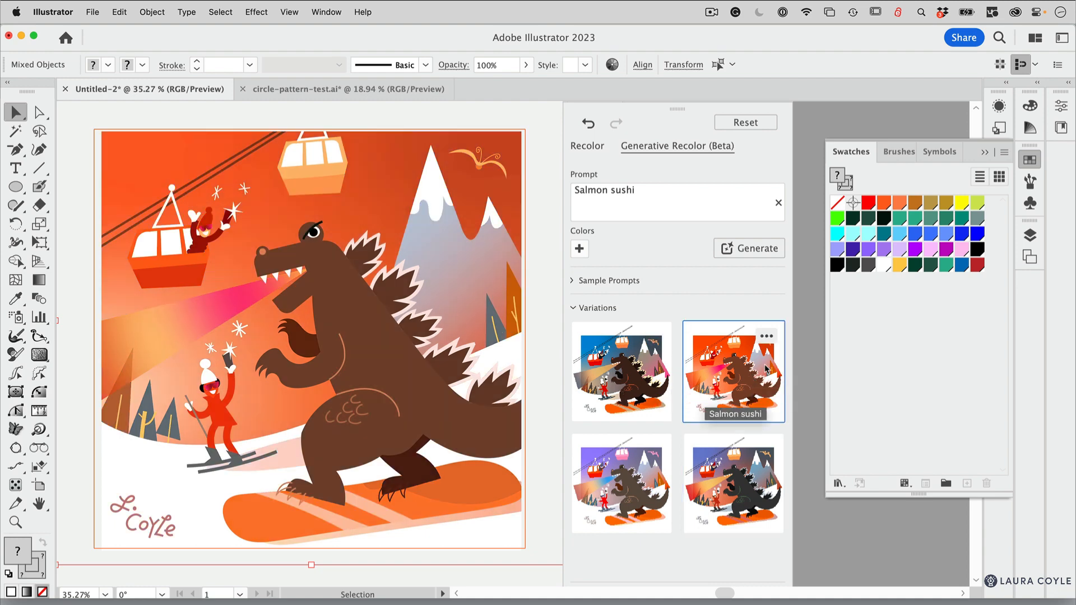
pyautogui.click(649, 390)
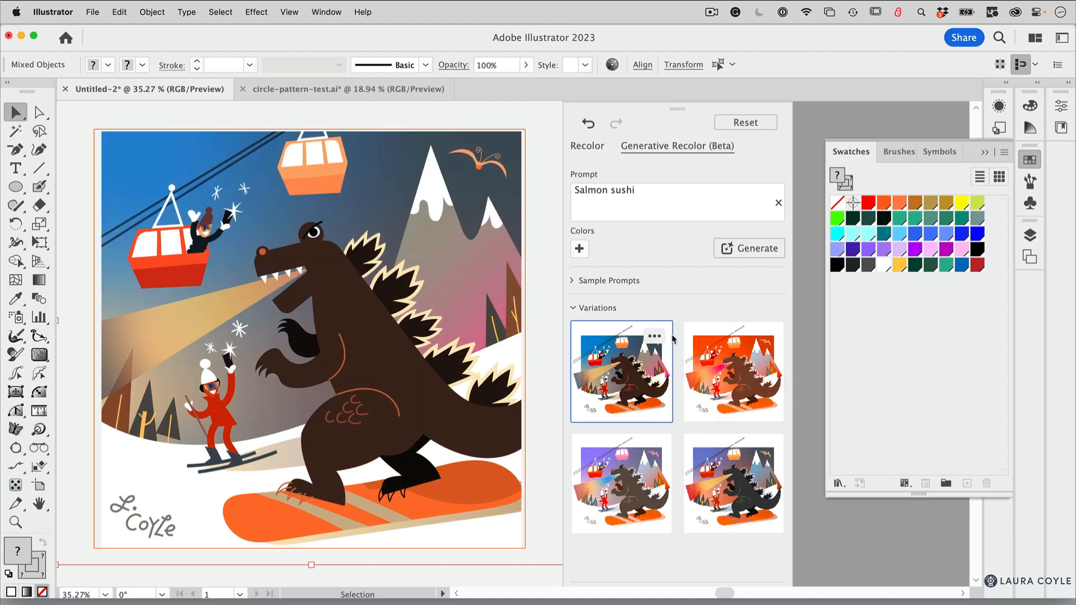
# Step: Delete the blue-sky and purple-sky variations from the generated results, leaving the purple-sky colors applied to the artwork
pyautogui.click(654, 336)
pyautogui.click(672, 392)
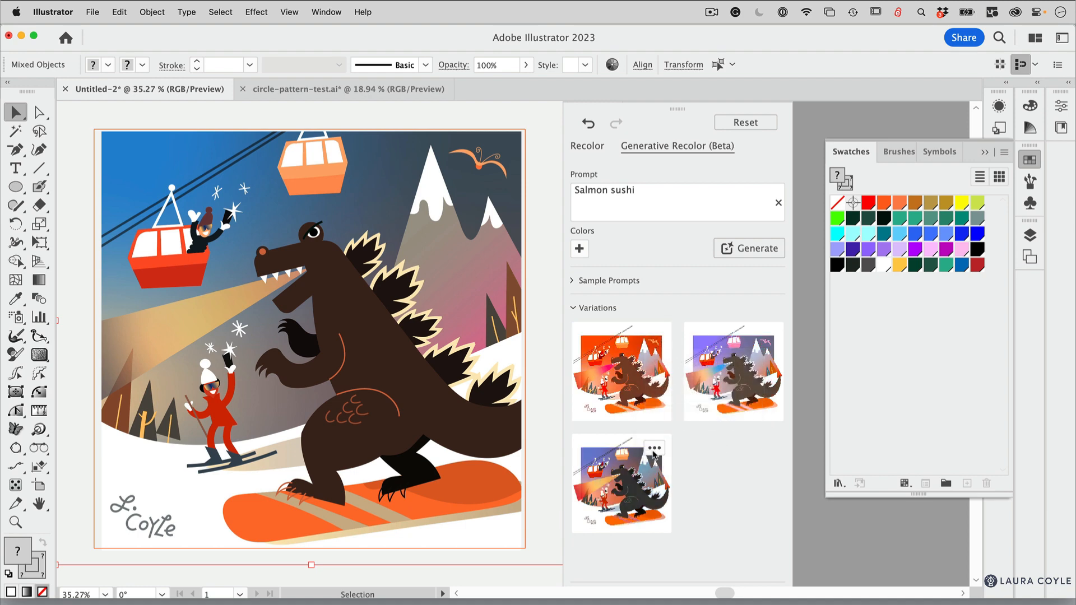
pyautogui.moveTo(659, 340)
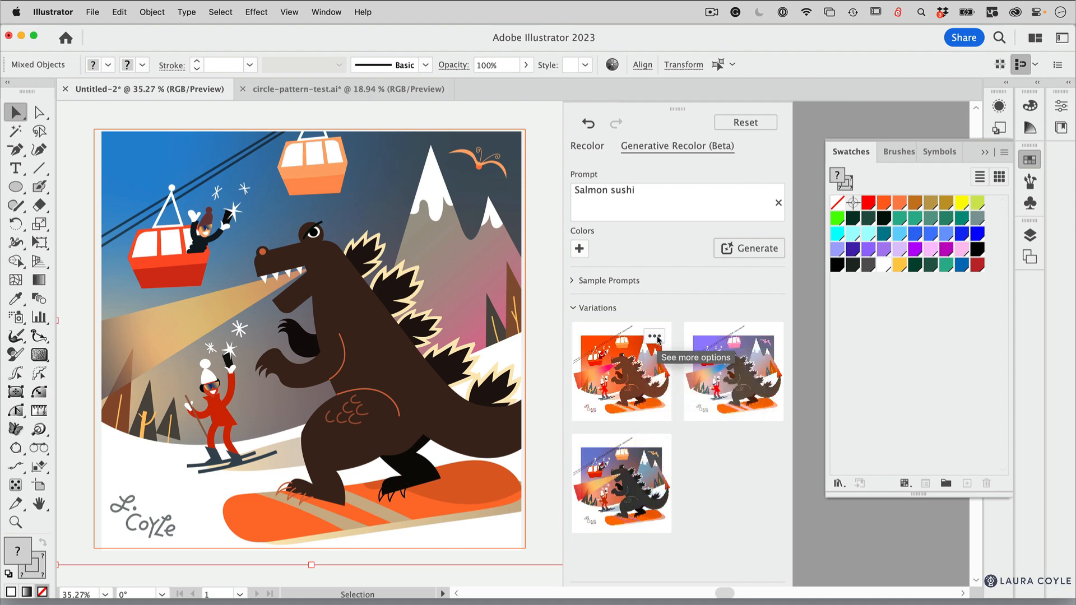
pyautogui.moveTo(761, 339)
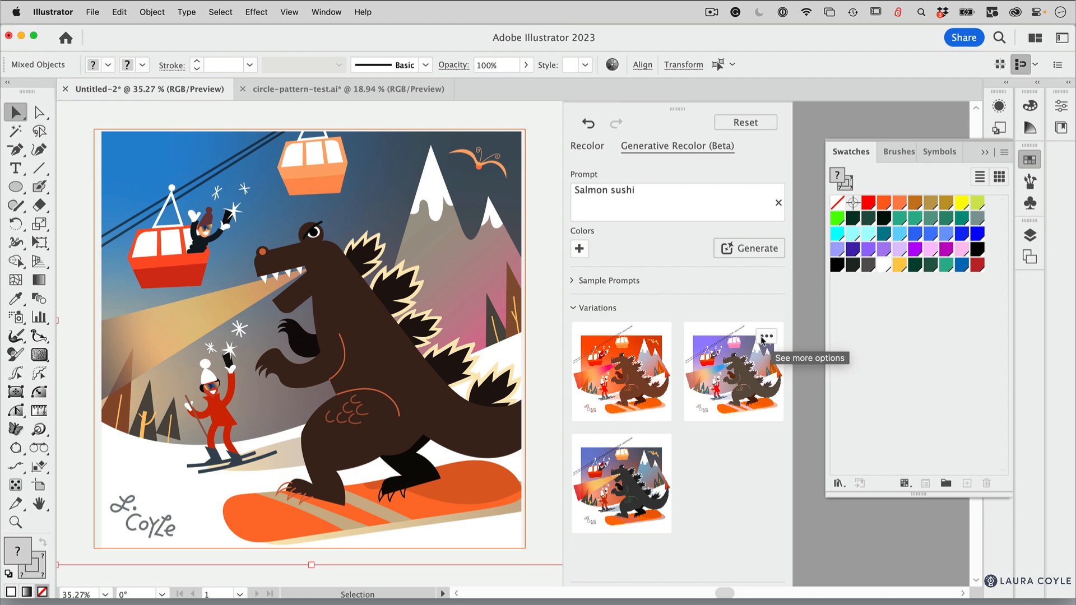
pyautogui.click(631, 388)
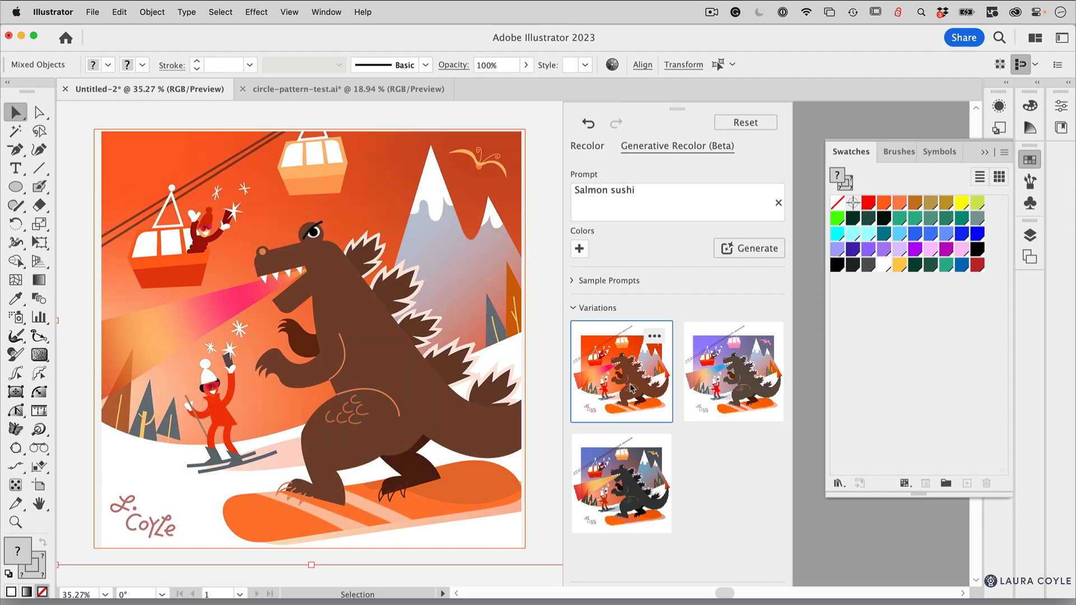
pyautogui.click(764, 381)
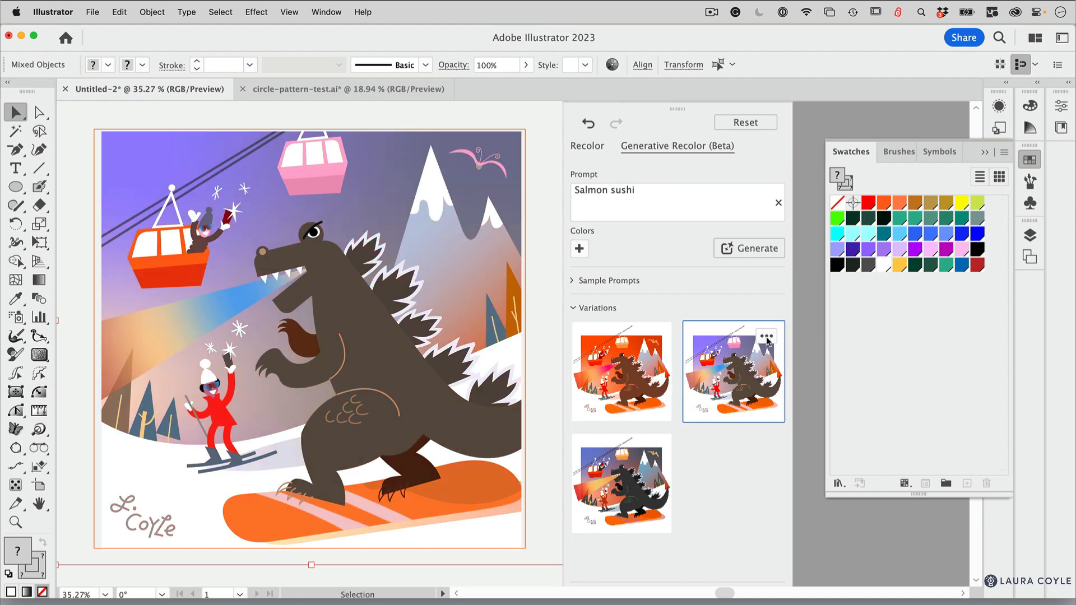
pyautogui.click(766, 338)
pyautogui.click(780, 391)
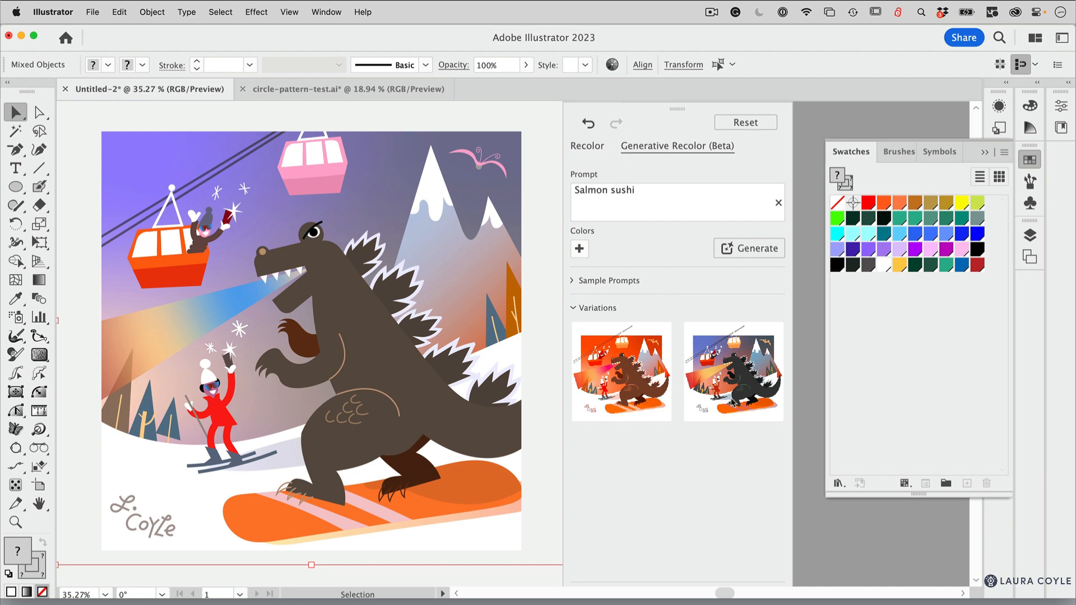
# Step: Compare the two remaining variations on the artwork and delete the one with the black dinosaur
pyautogui.click(732, 371)
pyautogui.click(639, 383)
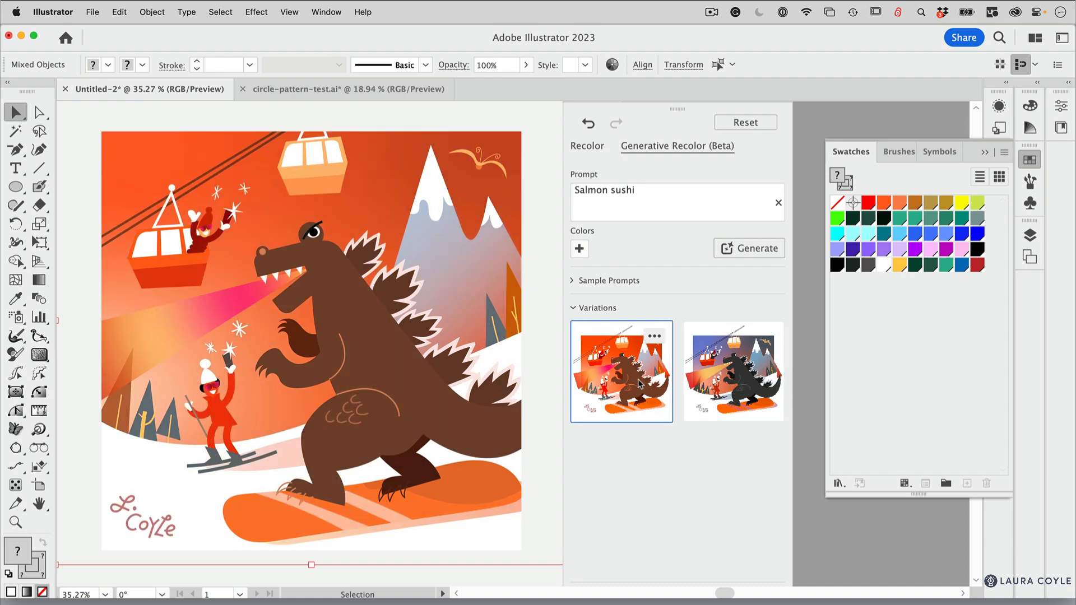
pyautogui.click(723, 405)
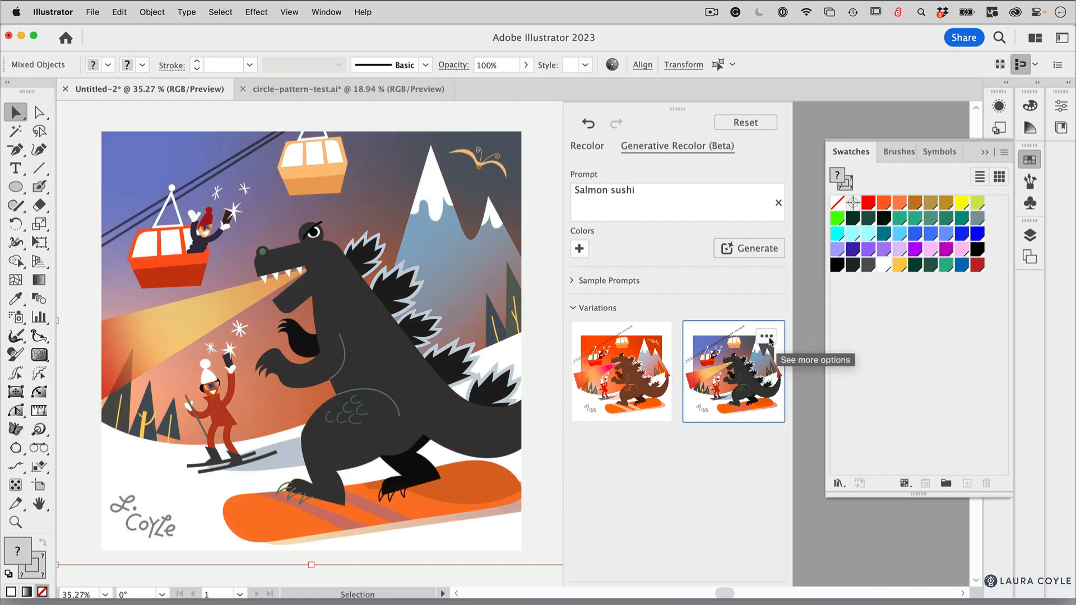
pyautogui.click(767, 337)
pyautogui.click(789, 391)
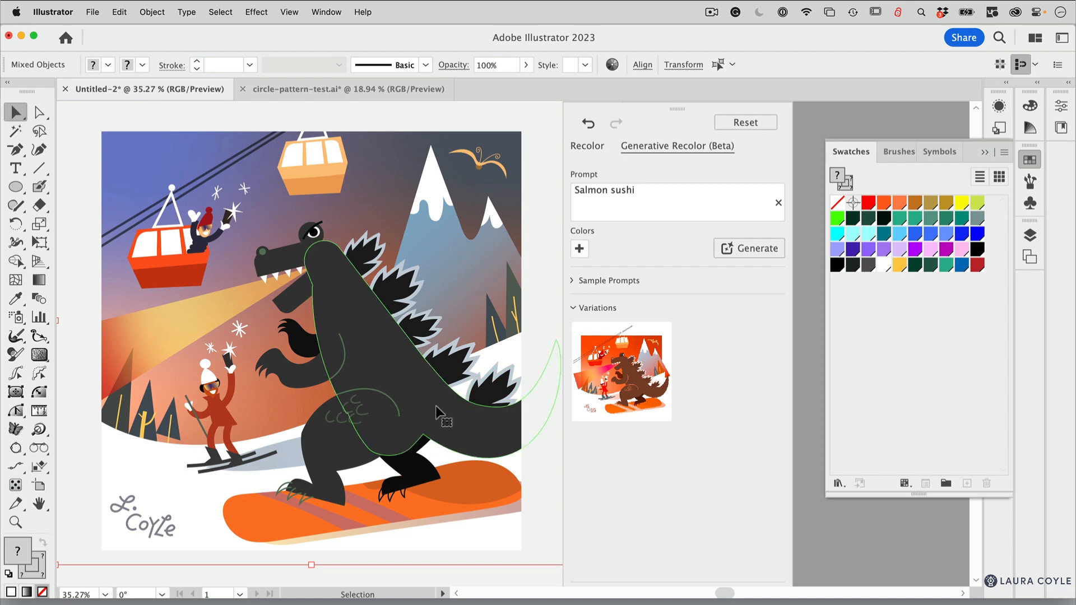
# Step: Undo the last two recolorings to restore the purple-sky version with the pink gondola, and close the recolor options
pyautogui.click(589, 124)
pyautogui.click(588, 124)
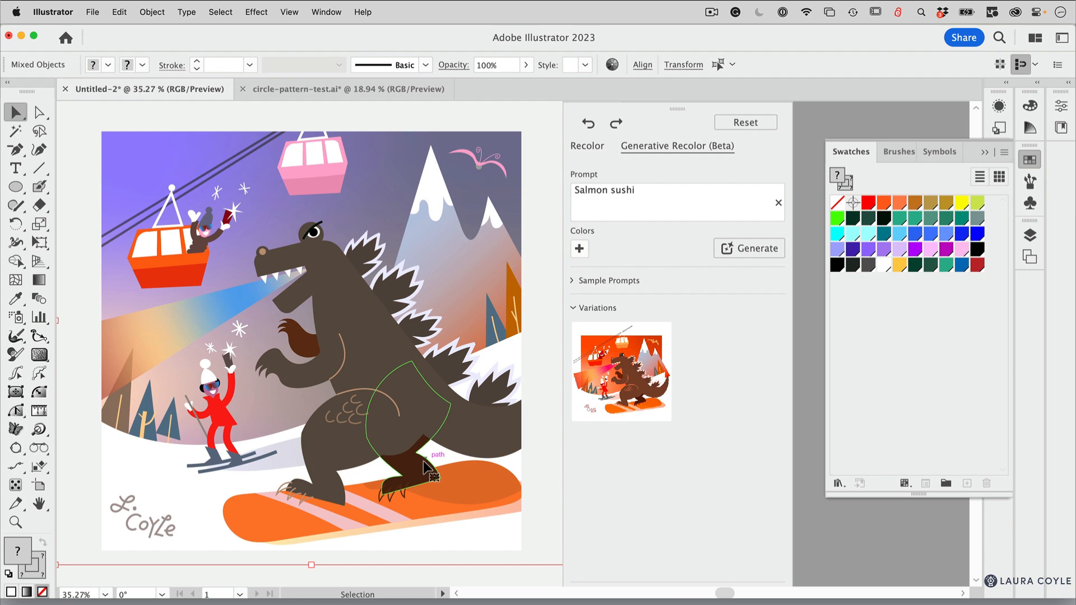
pyautogui.click(871, 537)
# Step: Place a duplicate of the recolored artwork outside the artboard, below the copy with the original colors
pyautogui.press('super+space')
pyautogui.moveTo(487, 330); pyautogui.dragTo(273, 440)
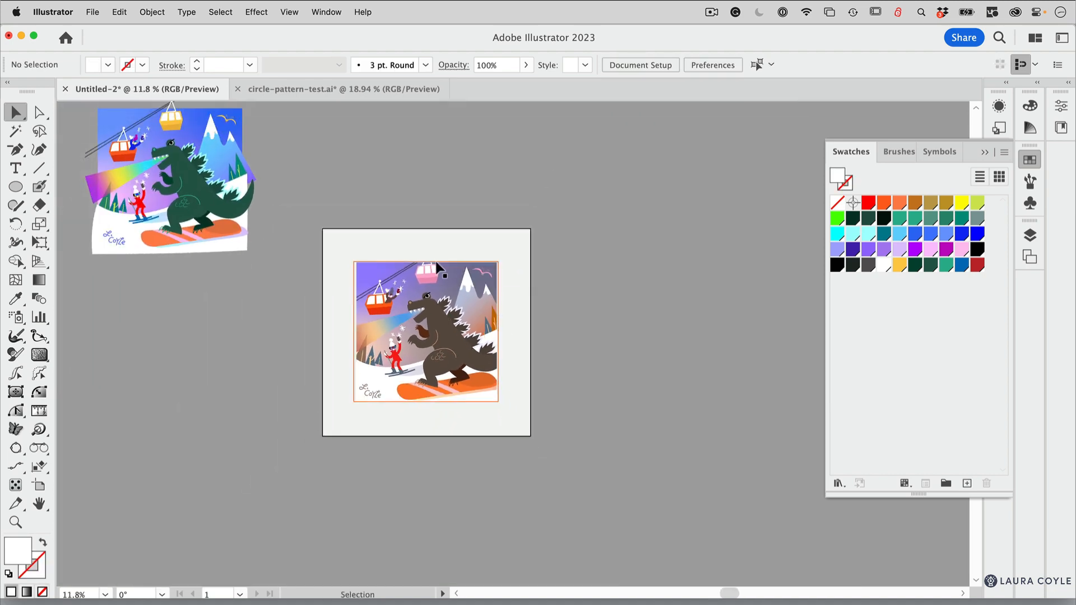
pyautogui.moveTo(319, 238); pyautogui.dragTo(580, 488)
pyautogui.press('space')
pyautogui.moveTo(191, 343); pyautogui.dragTo(267, 455)
pyautogui.press('super+space')
pyautogui.moveTo(253, 384); pyautogui.dragTo(498, 370)
pyautogui.moveTo(477, 307); pyautogui.dragTo(581, 527)
pyautogui.press('super+space')
pyautogui.moveTo(636, 458); pyautogui.dragTo(489, 504)
pyautogui.press('space')
pyautogui.moveTo(566, 494); pyautogui.dragTo(359, 216)
pyautogui.moveTo(660, 332); pyautogui.dragTo(318, 332)
pyautogui.click(421, 514)
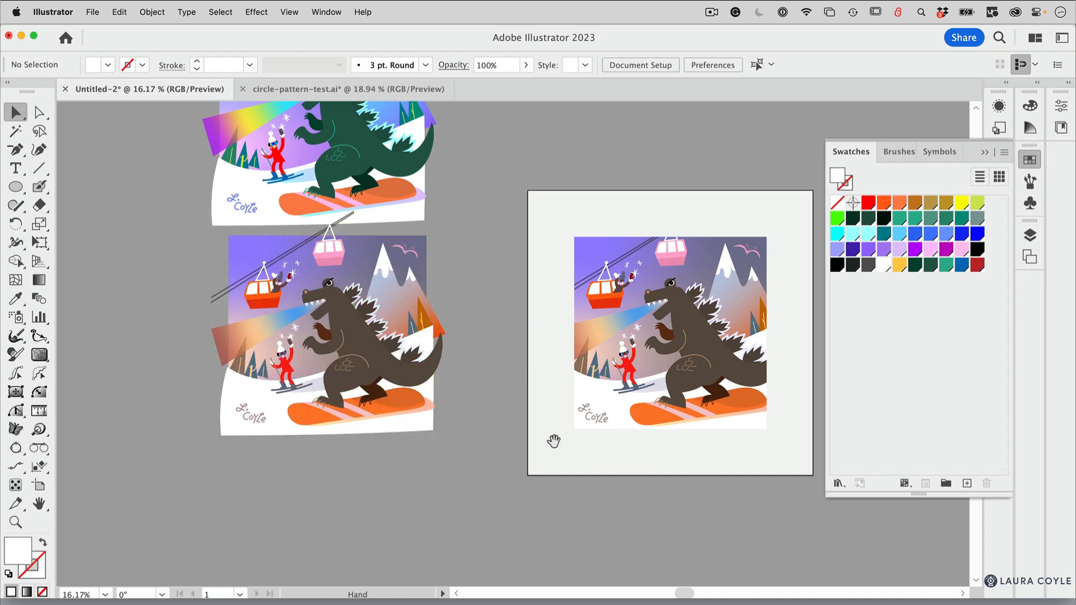
# Step: Select the whole recolored artwork on the artboard and open Generative Recolor for it, keeping the artwork in view
pyautogui.press('super+space')
pyautogui.moveTo(586, 439); pyautogui.dragTo(225, 475)
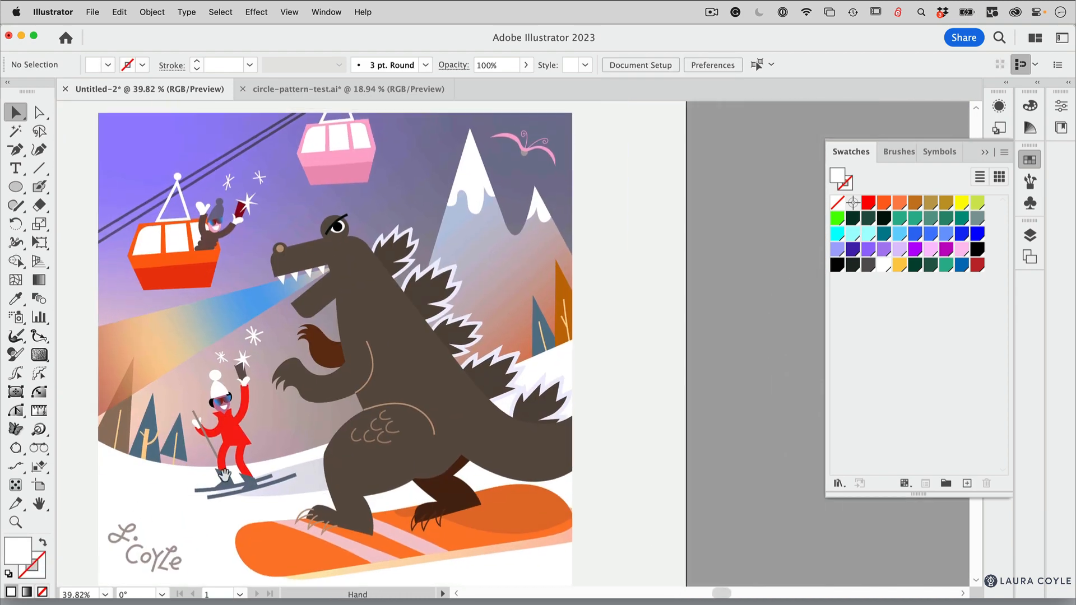
pyautogui.press('super+space')
pyautogui.moveTo(343, 438); pyautogui.dragTo(329, 440)
pyautogui.press('space')
pyautogui.moveTo(380, 503); pyautogui.dragTo(376, 455)
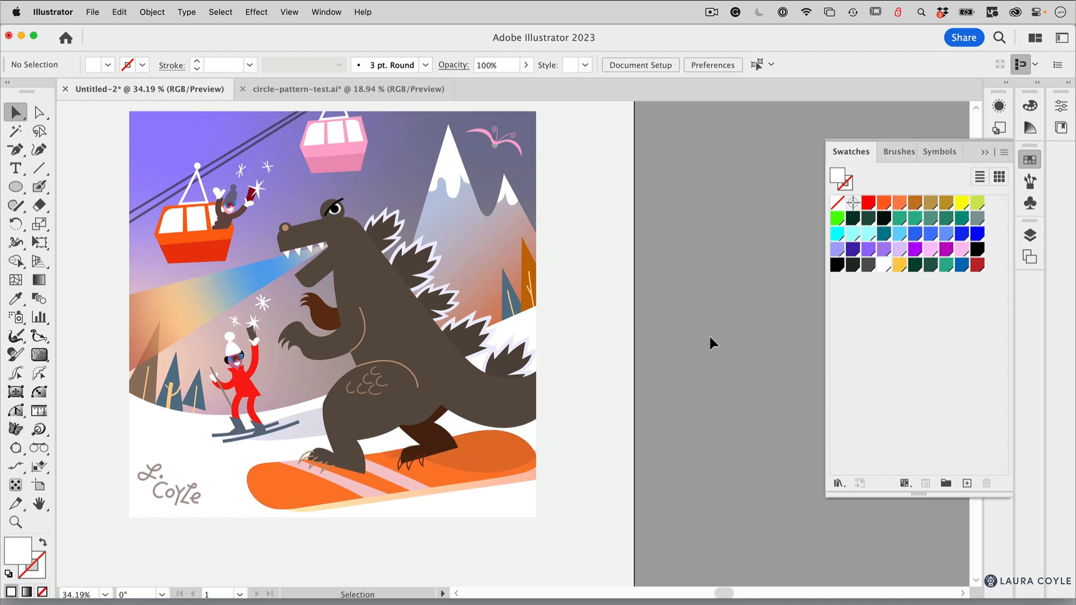
pyautogui.press('space')
pyautogui.moveTo(715, 228)
pyautogui.mouseDown()
pyautogui.moveTo(699, 247)
pyautogui.moveTo(698, 234)
pyautogui.mouseUp()
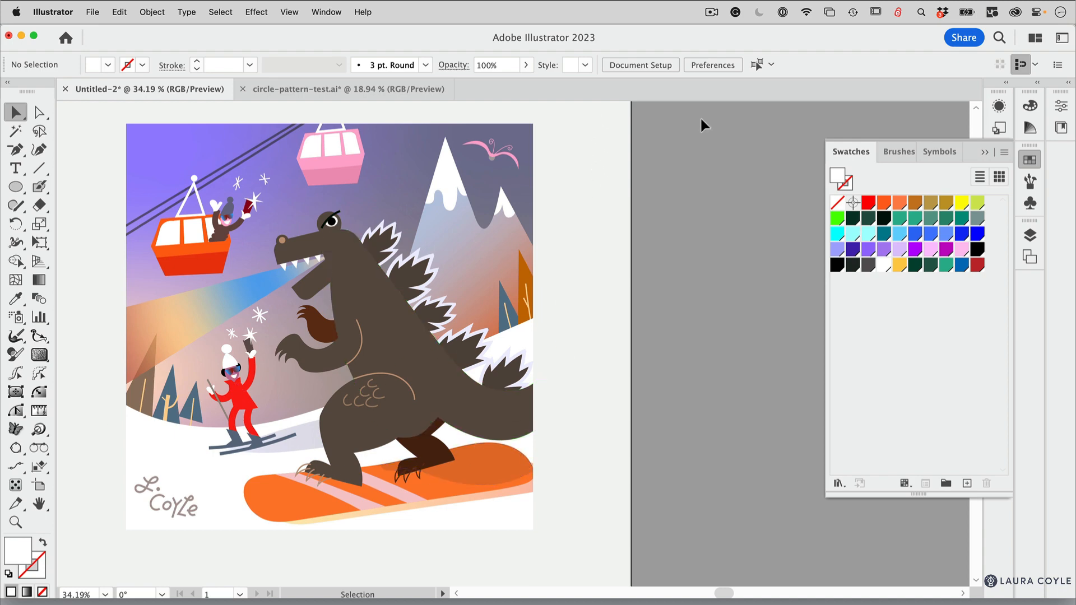
pyautogui.moveTo(700, 119); pyautogui.dragTo(89, 536)
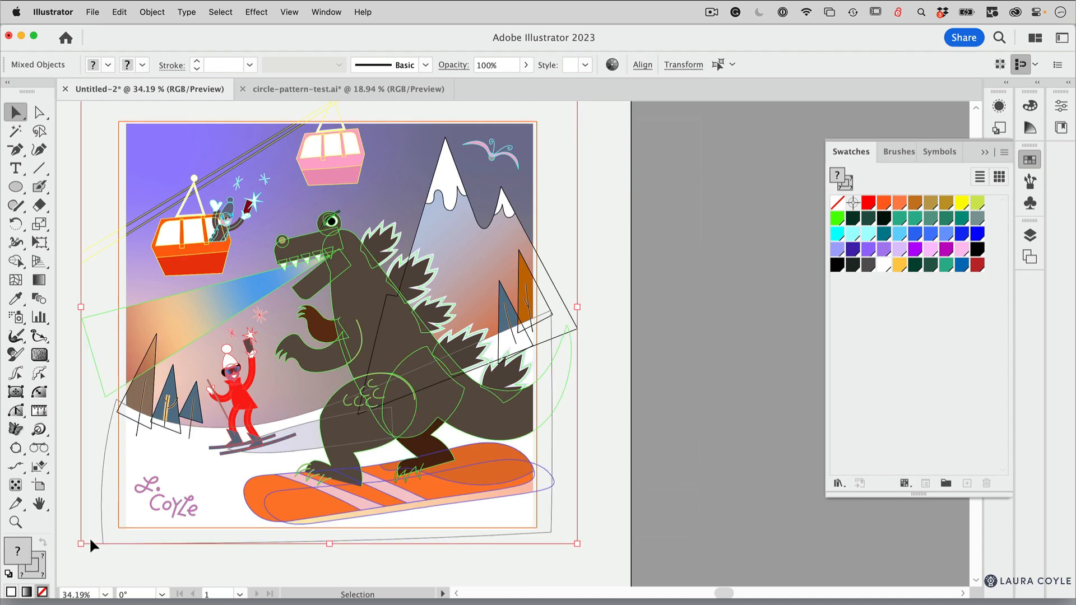
pyautogui.click(612, 65)
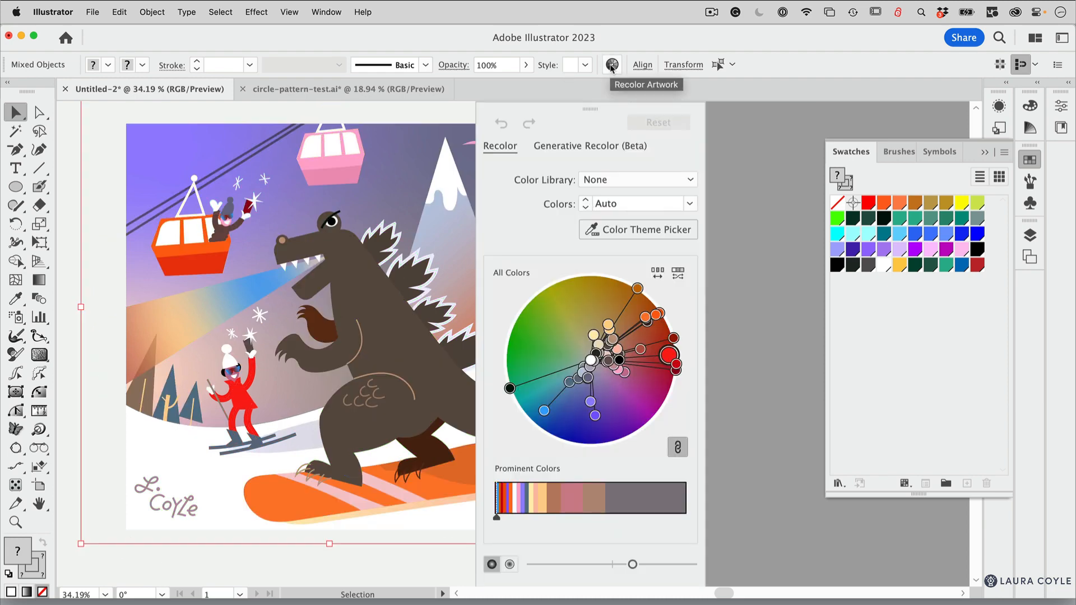
pyautogui.click(612, 147)
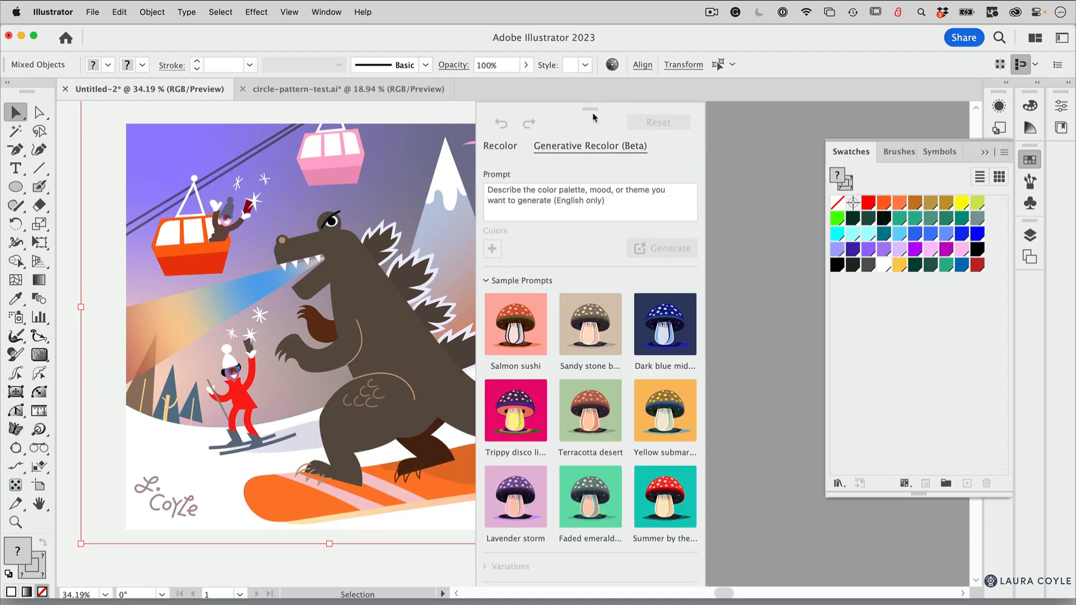
pyautogui.moveTo(594, 109); pyautogui.dragTo(677, 106)
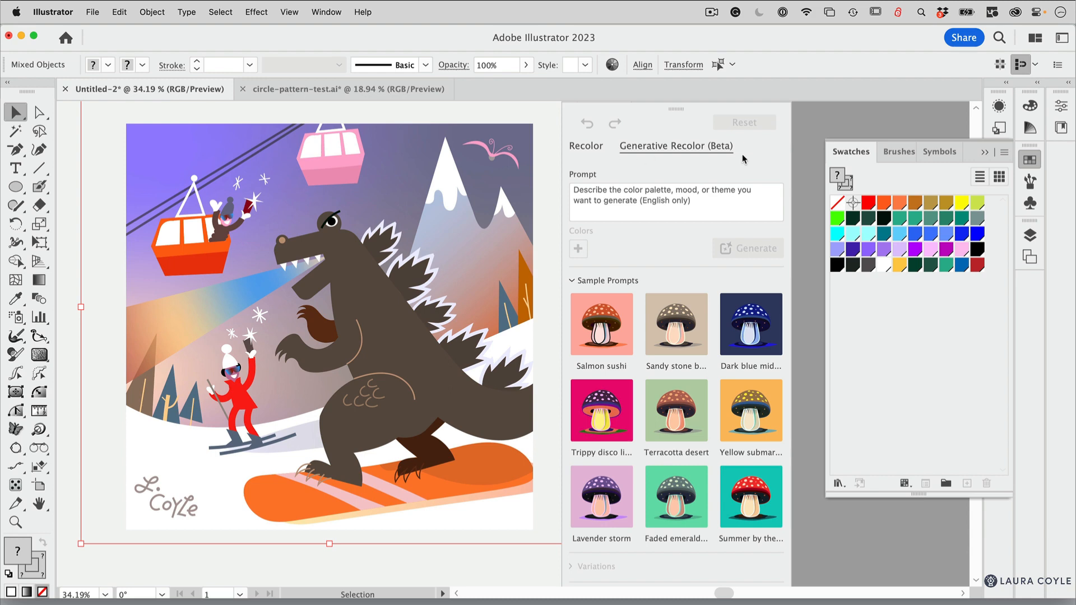
# Step: Generate variations from the Dark blue midnight and Terracotta desert sample prompts and browse through the results
pyautogui.click(751, 334)
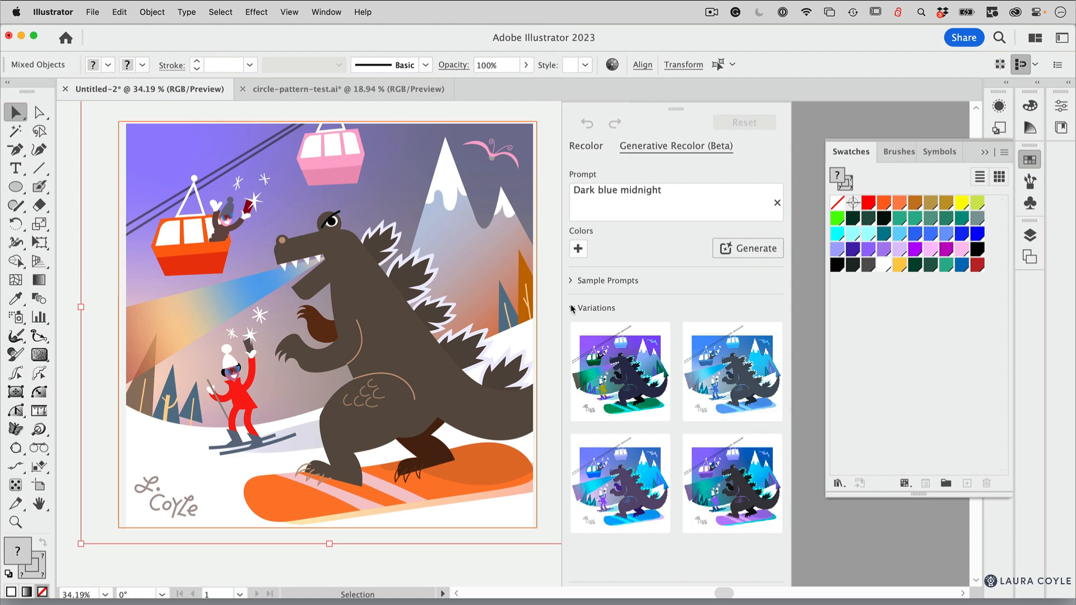
pyautogui.click(593, 282)
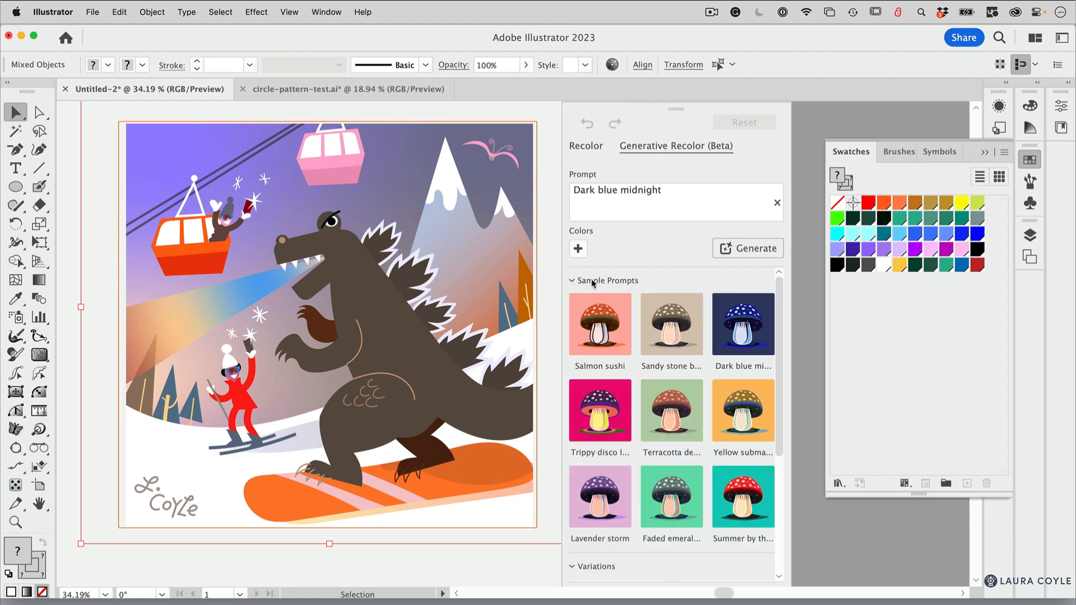
pyautogui.click(672, 413)
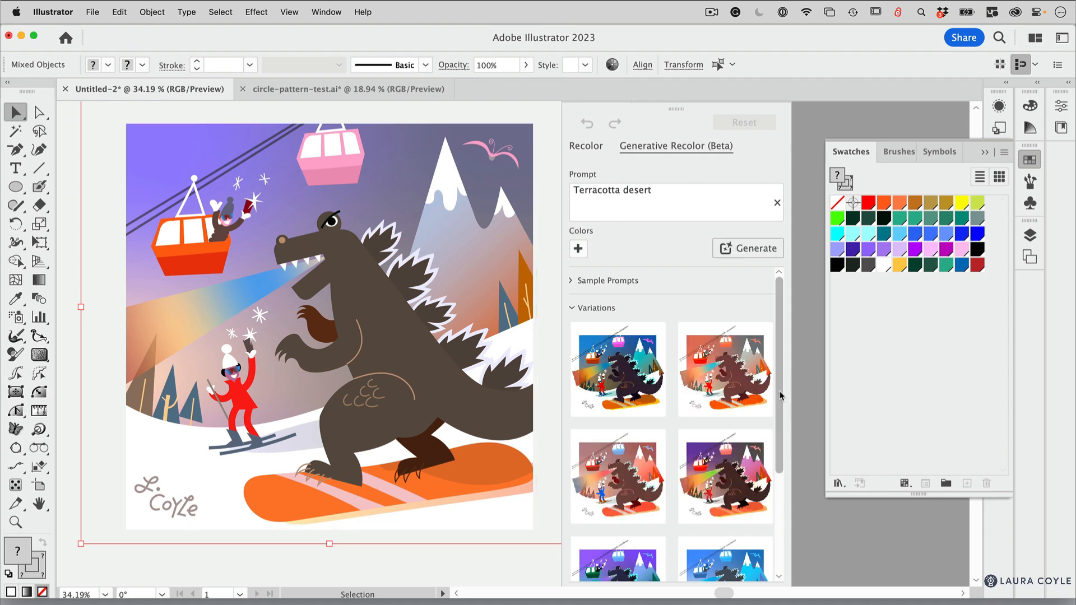
pyautogui.moveTo(780, 389); pyautogui.dragTo(792, 523)
pyautogui.moveTo(792, 475); pyautogui.dragTo(788, 367)
# Step: Compare the four Terracotta desert variations on the artwork and apply the one with the terracotta sky and orange gondolas
pyautogui.click(753, 383)
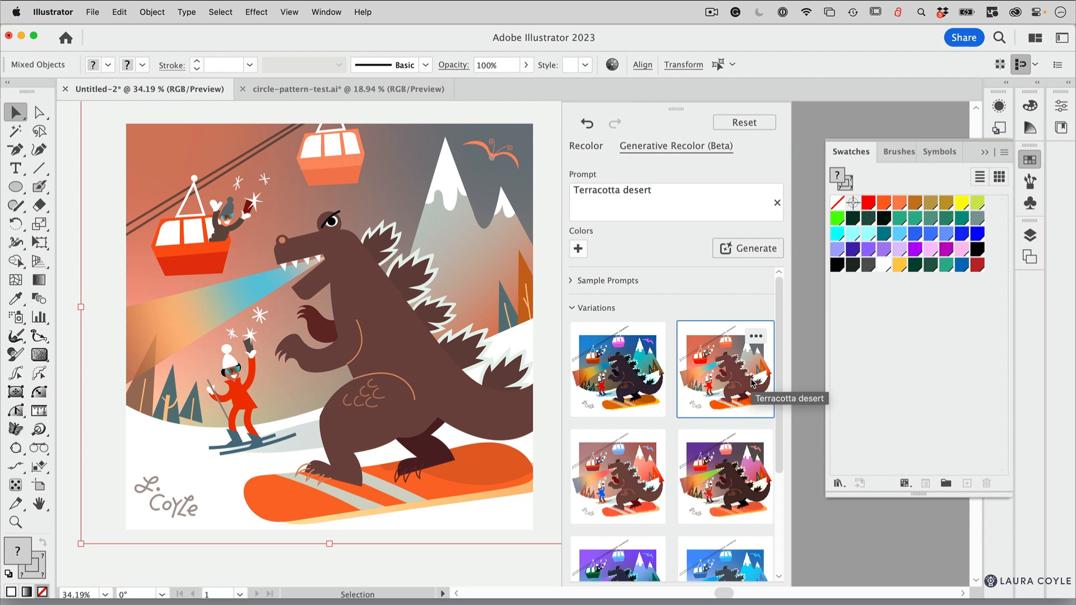
pyautogui.click(643, 399)
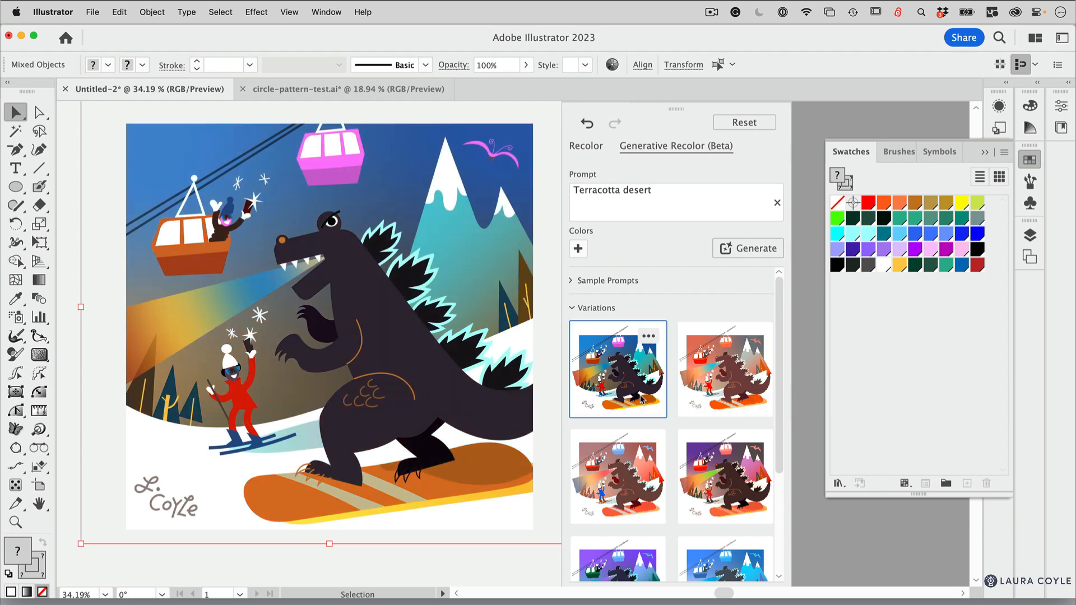
pyautogui.click(644, 442)
pyautogui.click(728, 494)
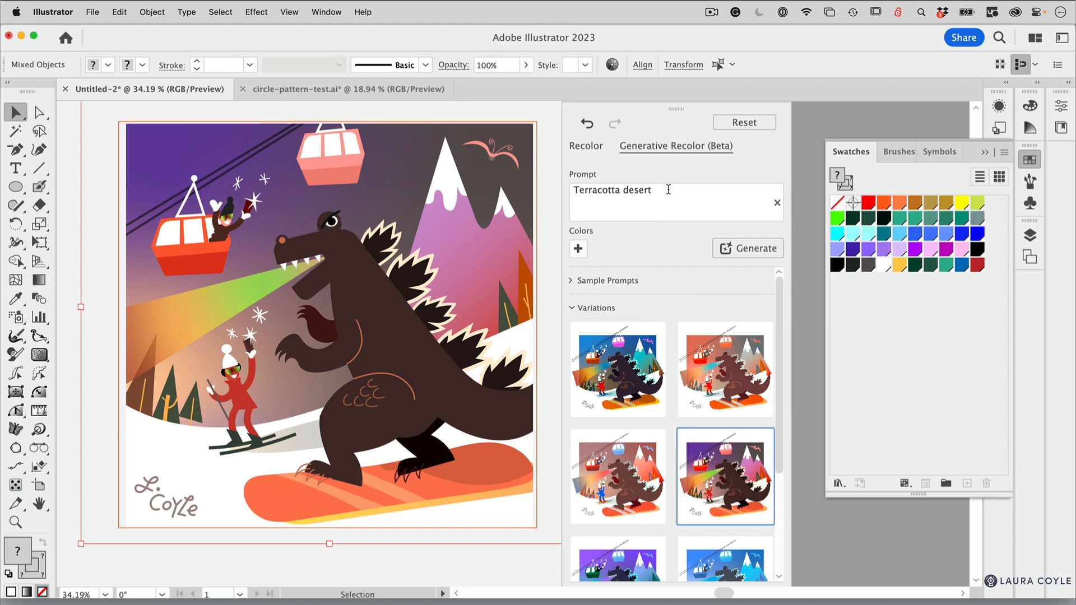
pyautogui.click(634, 367)
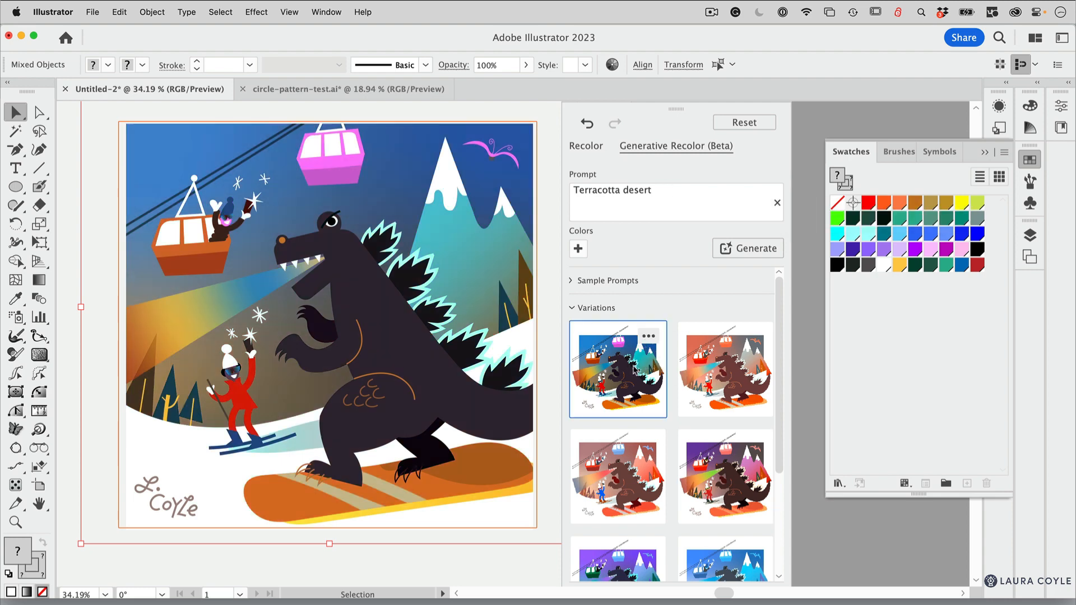
pyautogui.click(734, 392)
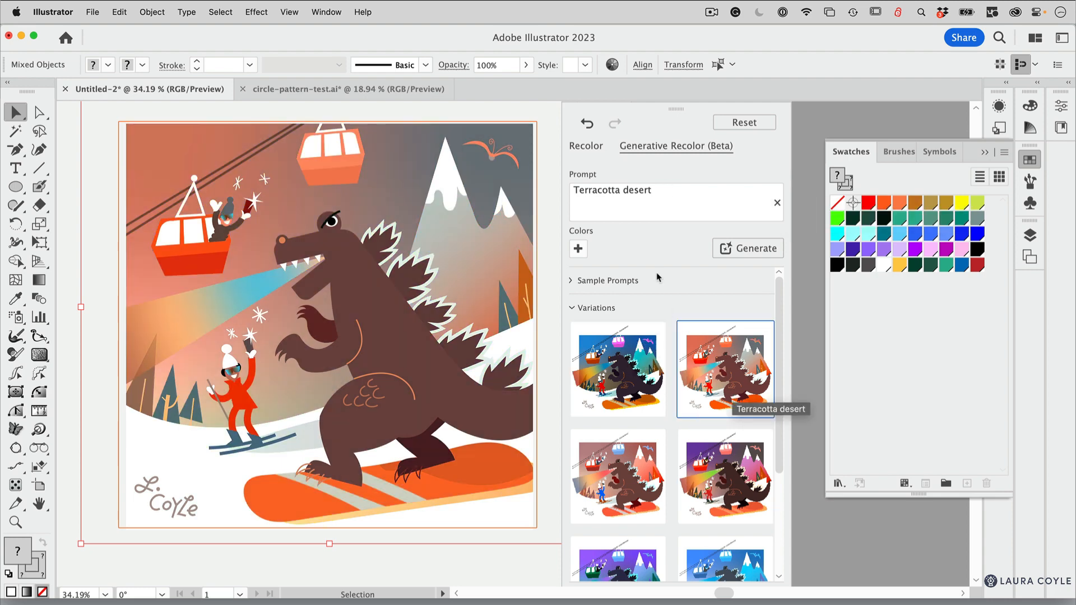
# Step: Replace the prompt with "birthday party" and generate new color variations of the artwork
pyautogui.click(676, 185)
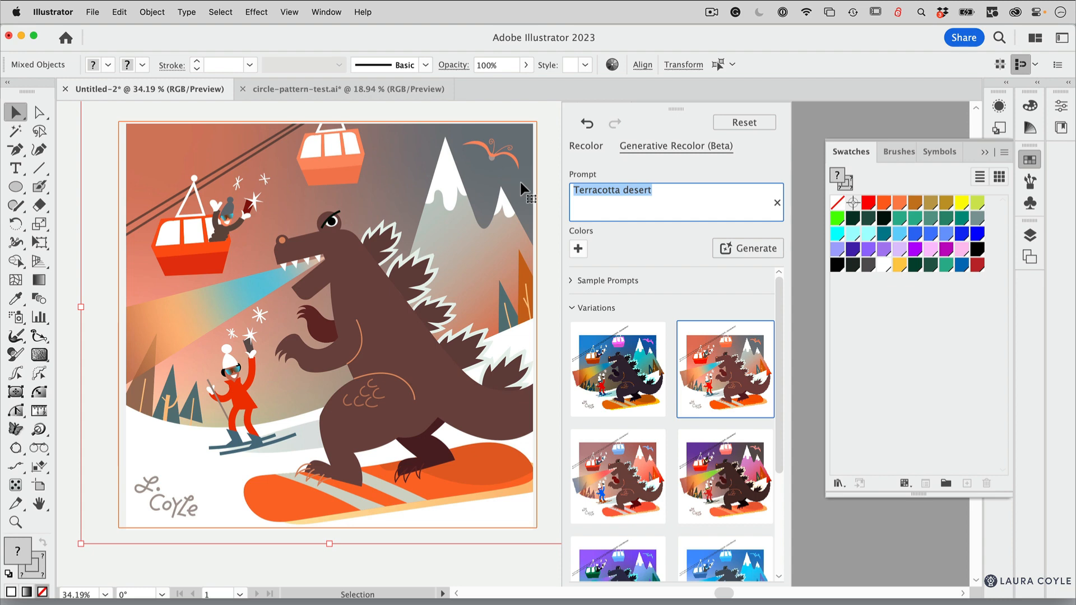
pyautogui.write('b')
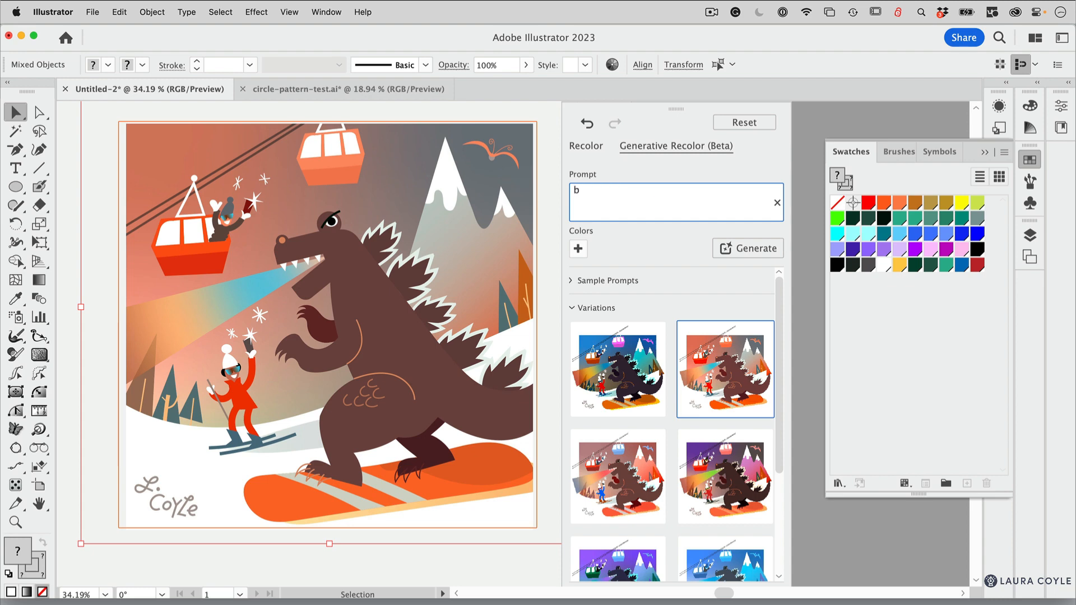
pyautogui.write('irthday party')
pyautogui.press('Return')
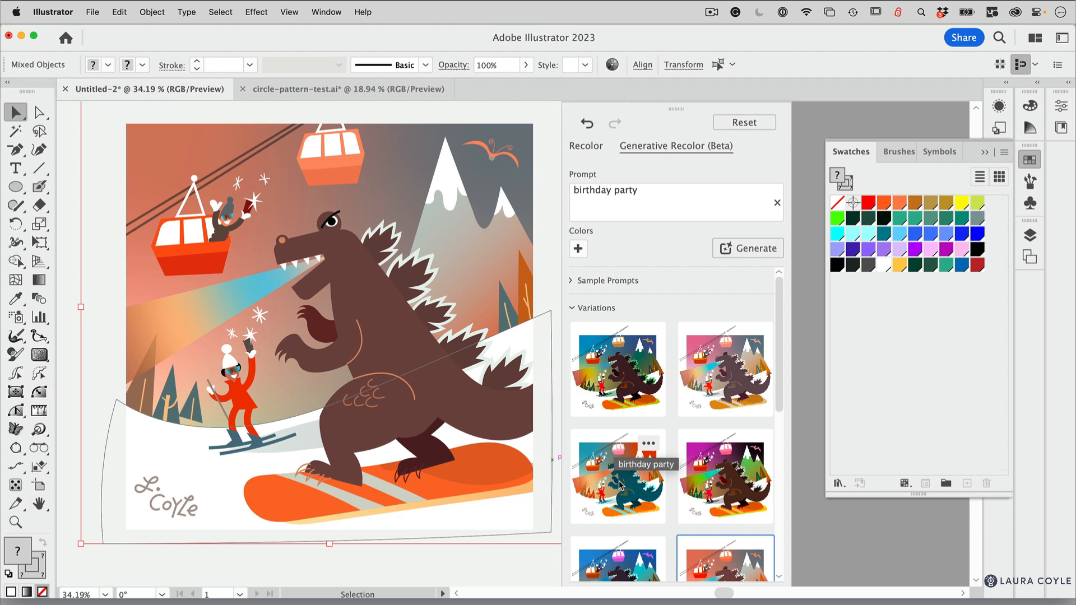
# Step: Preview the all-blue Dark blue midnight variation on the artwork and delete the variation with the green snowboard
pyautogui.scroll(-1, 780, 403)
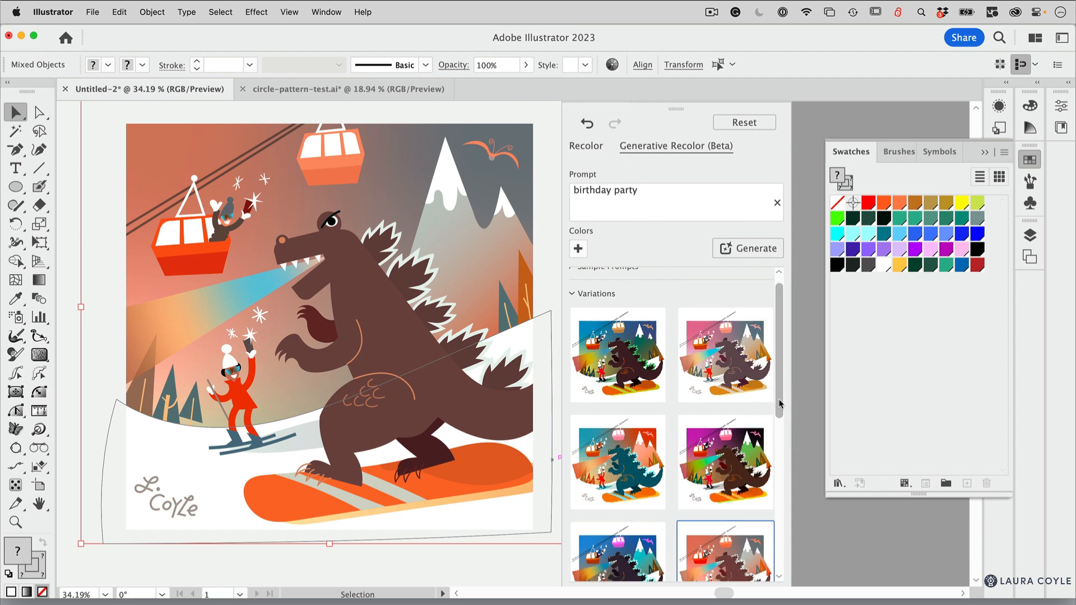
pyautogui.moveTo(780, 403); pyautogui.dragTo(780, 474)
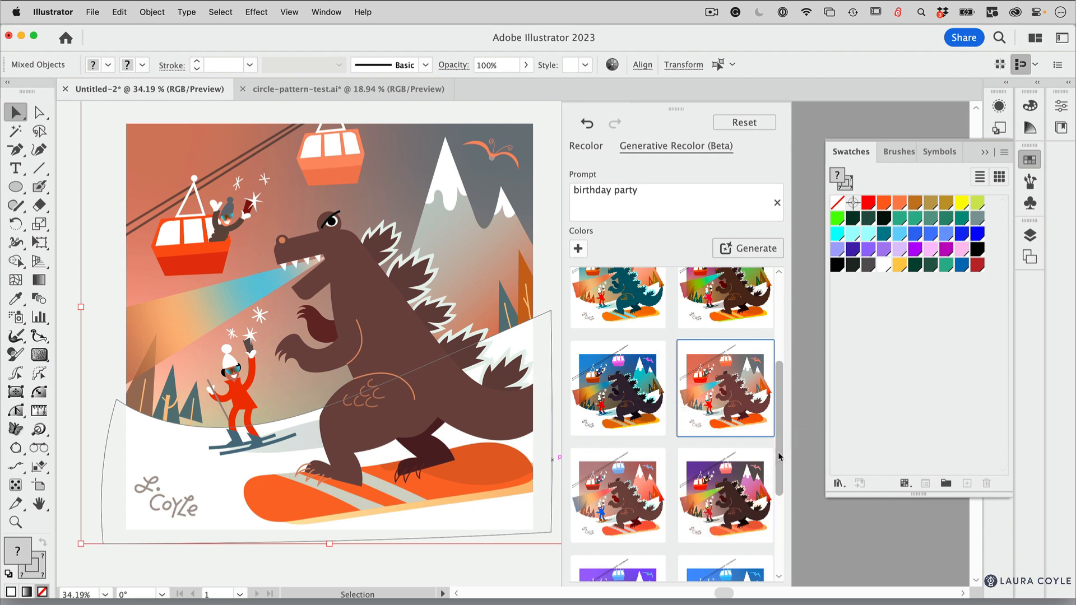
pyautogui.moveTo(777, 457); pyautogui.dragTo(774, 559)
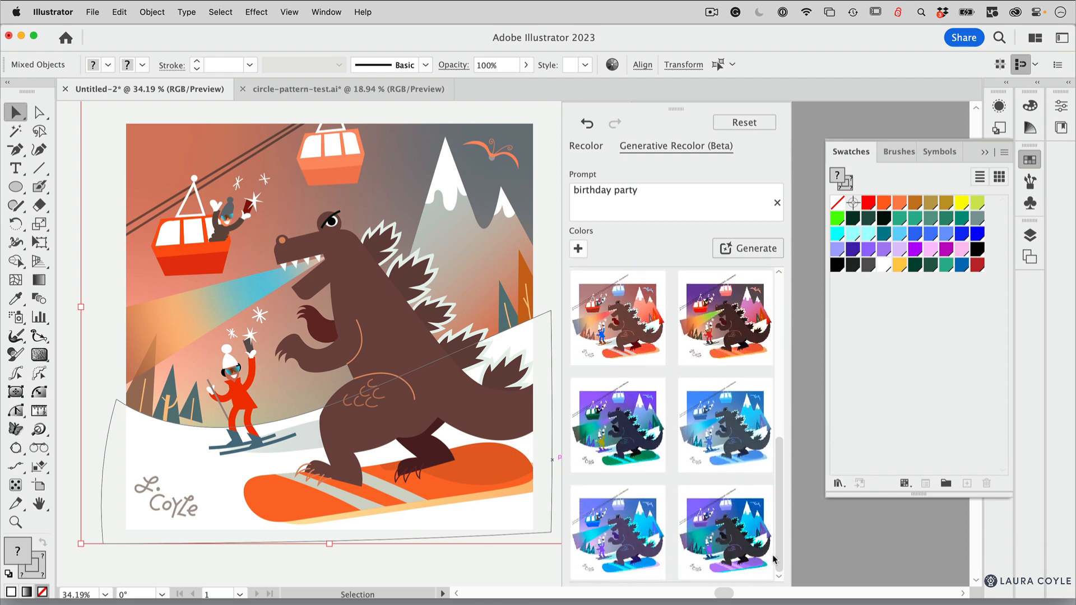
pyautogui.click(734, 445)
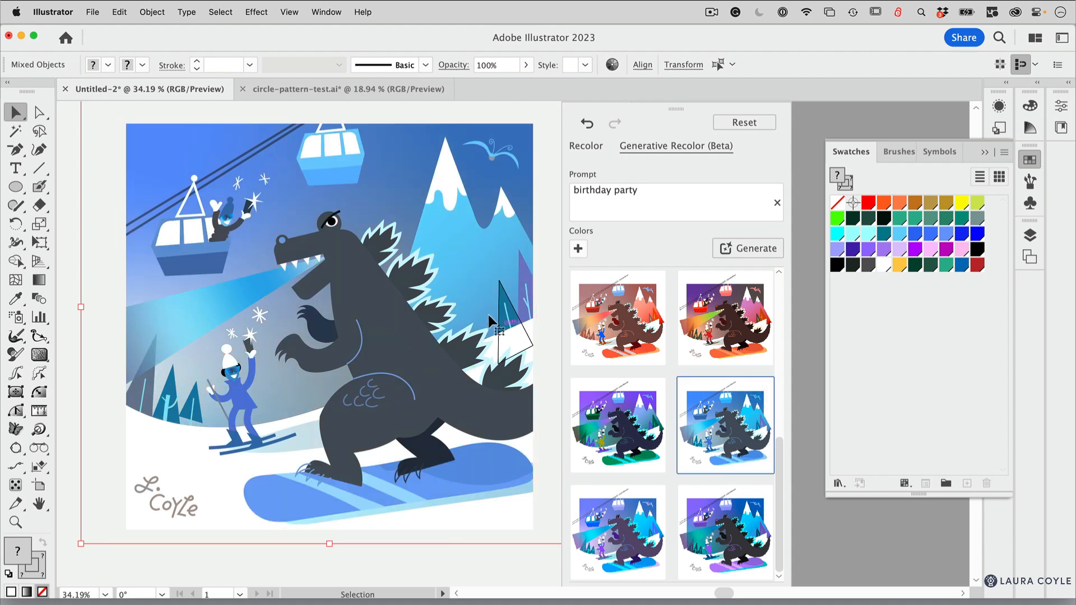
pyautogui.click(650, 393)
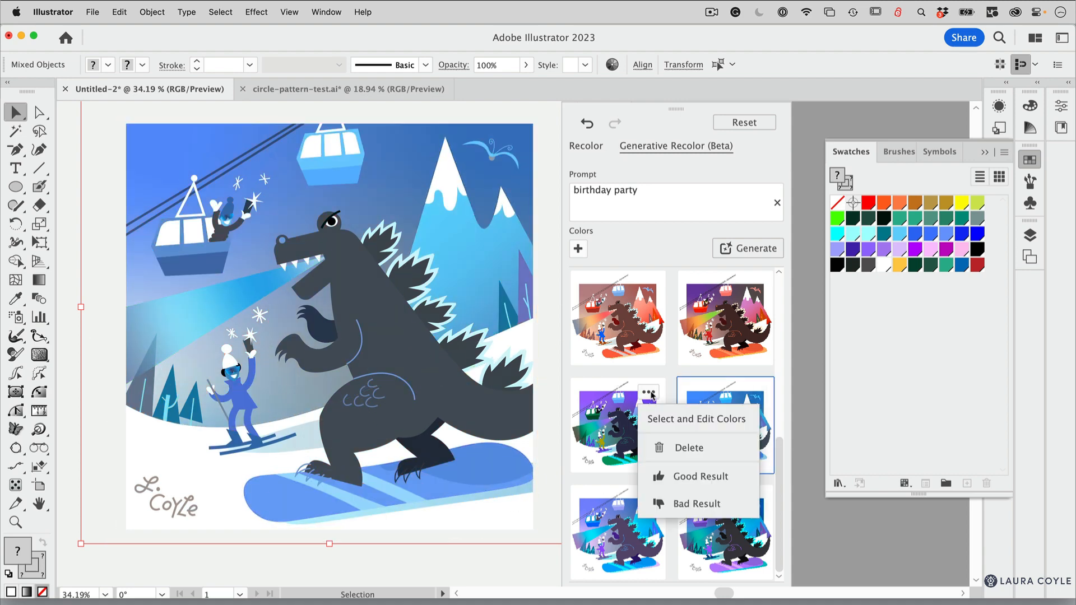
pyautogui.click(670, 448)
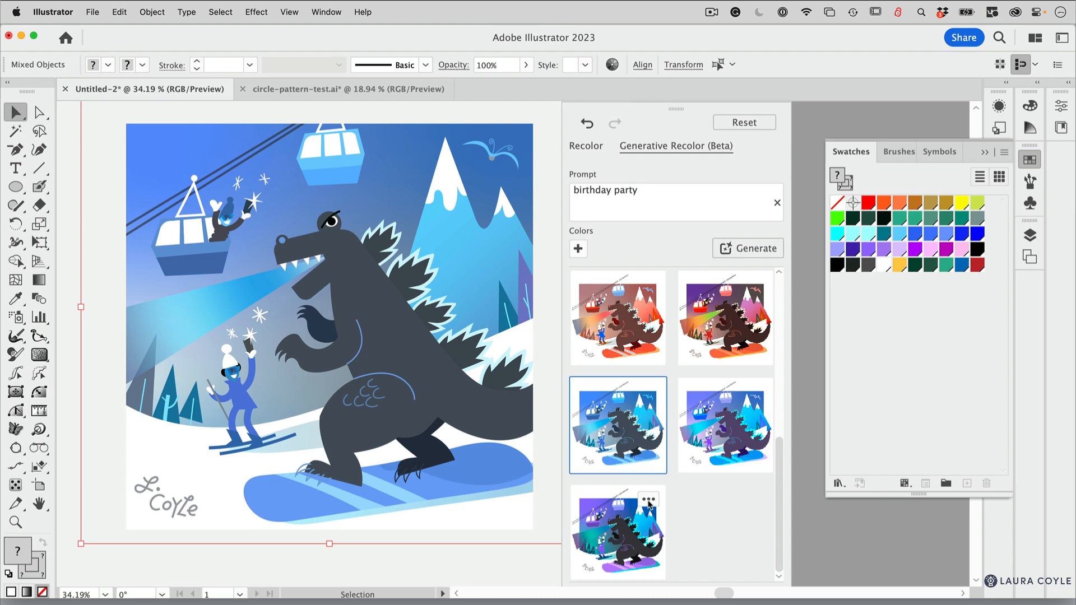
# Step: Preview the Dark blue midnight variation with the purple snowboard and delete it from the variations
pyautogui.click(648, 504)
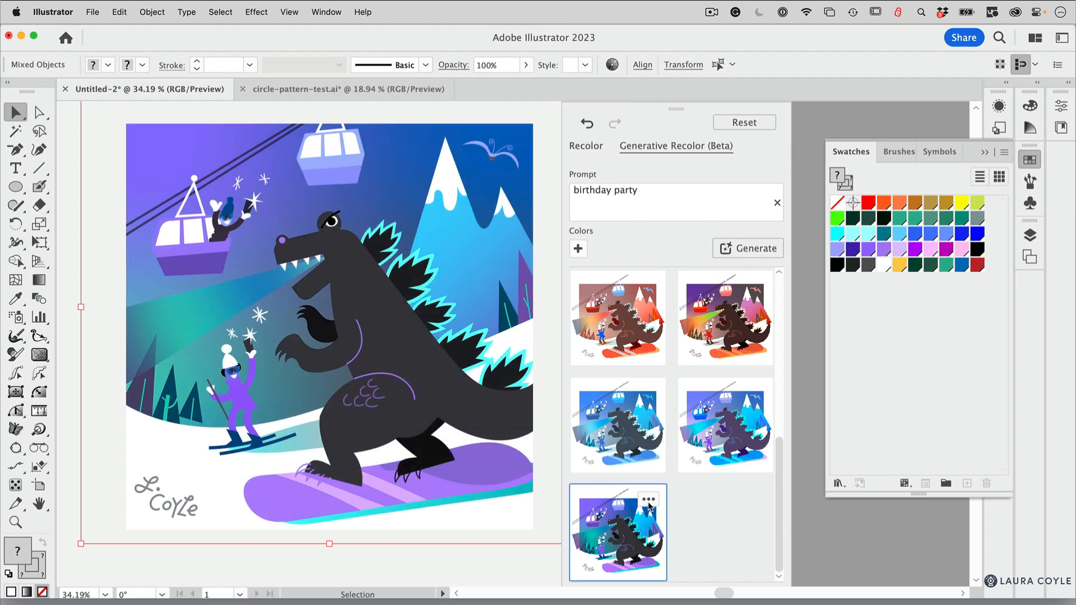
pyautogui.click(648, 500)
pyautogui.click(661, 553)
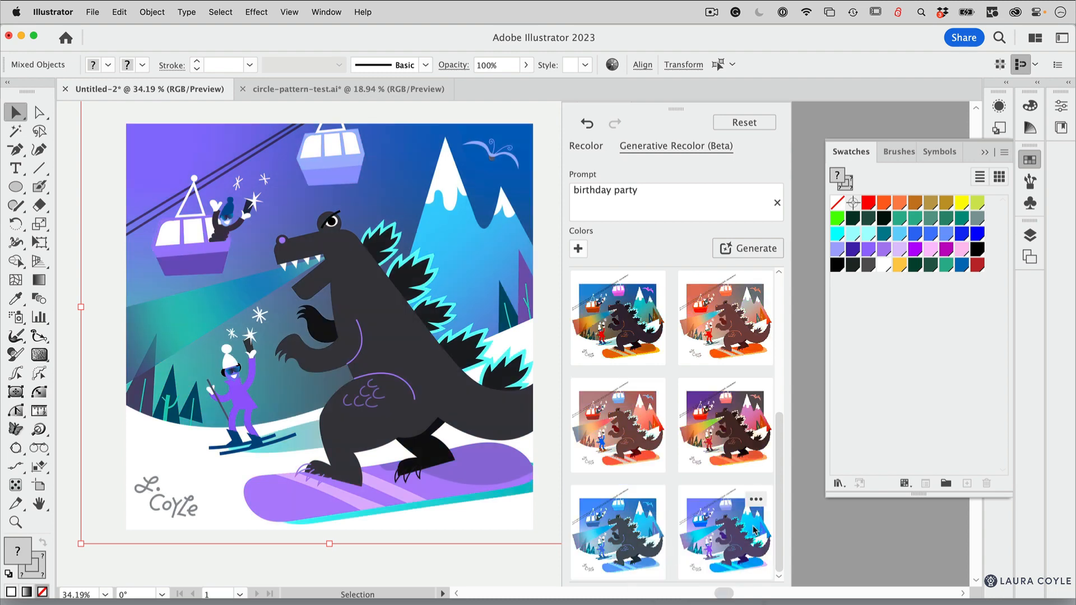
# Step: Compare the two remaining Dark blue midnight variations, apply the one with the purple skier, and rate it as a good result
pyautogui.click(729, 549)
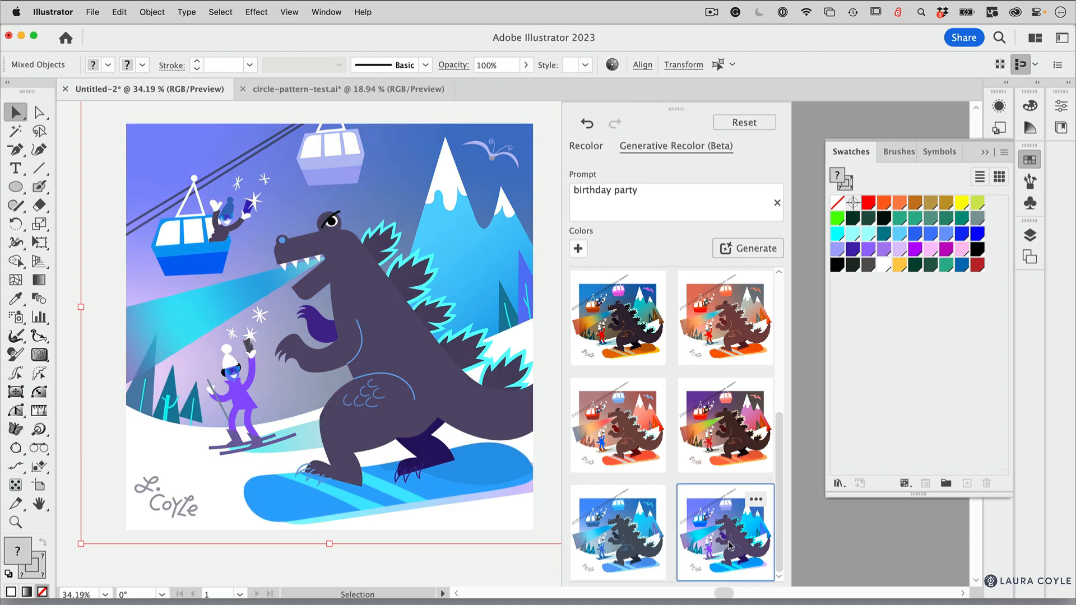
pyautogui.click(614, 546)
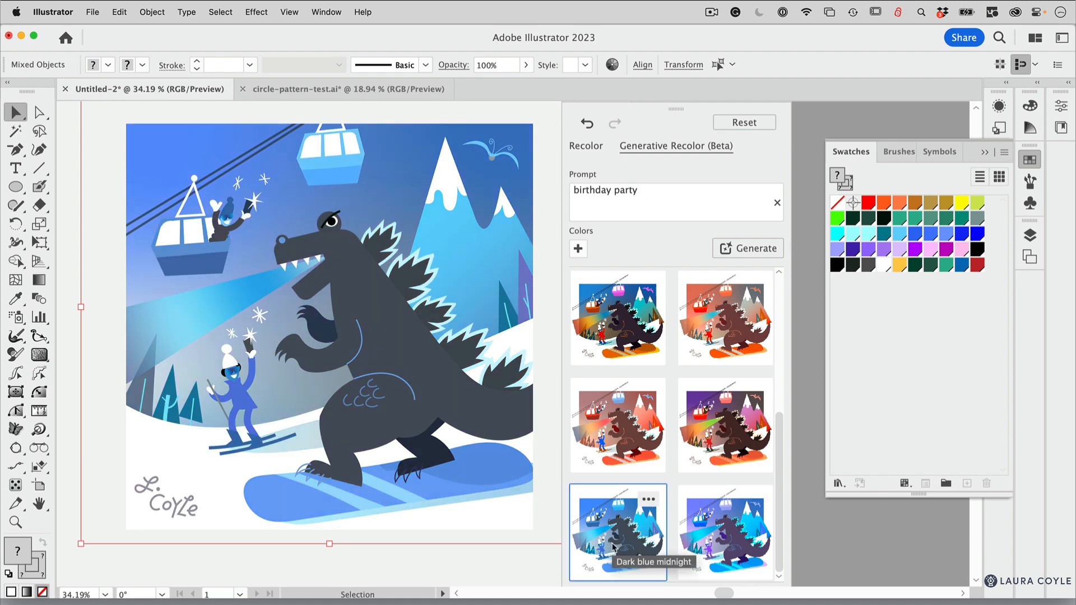
pyautogui.click(723, 549)
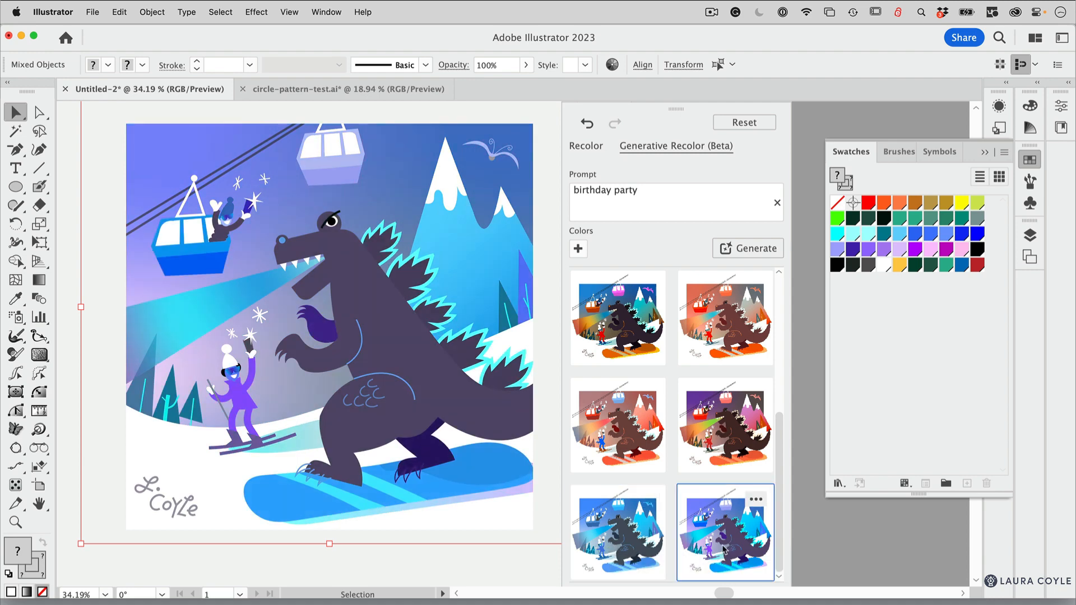
pyautogui.click(755, 500)
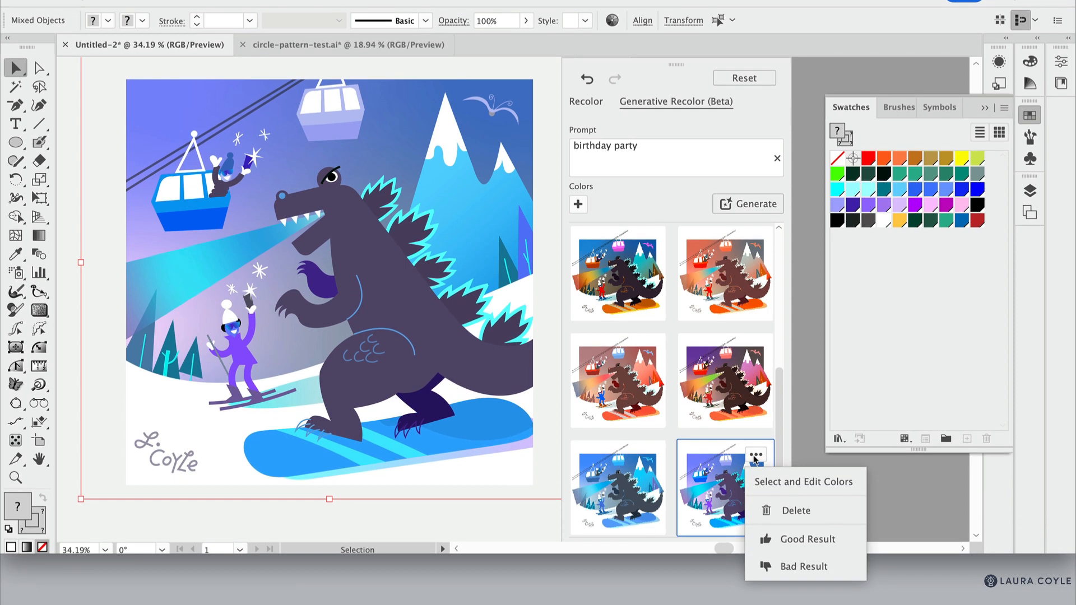
pyautogui.click(789, 539)
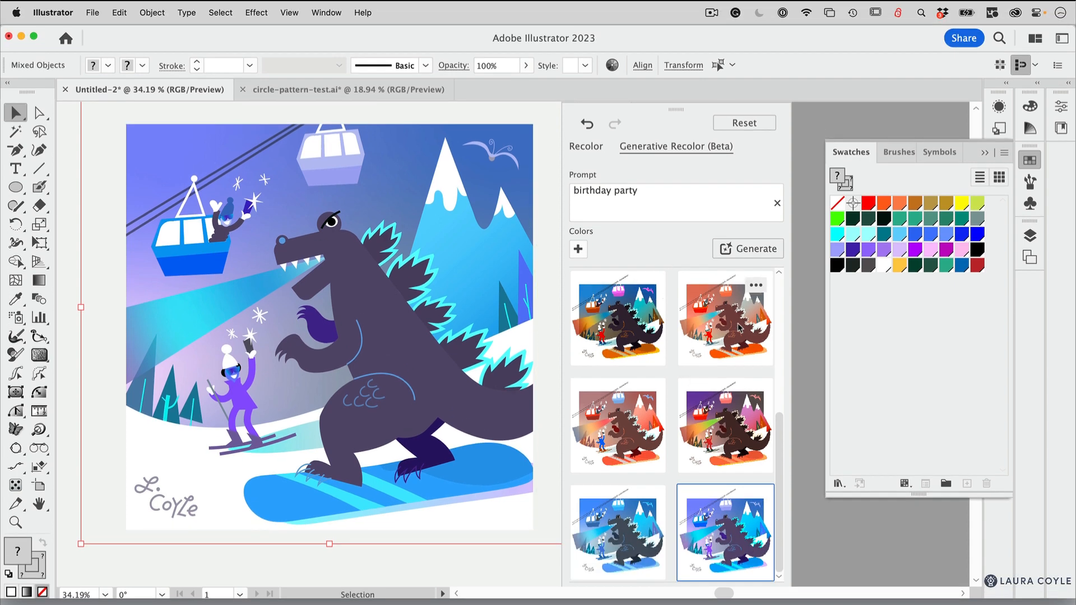
# Step: Apply the Terracotta desert variation with the orange gondolas to the artwork and undo that recolor
pyautogui.click(738, 283)
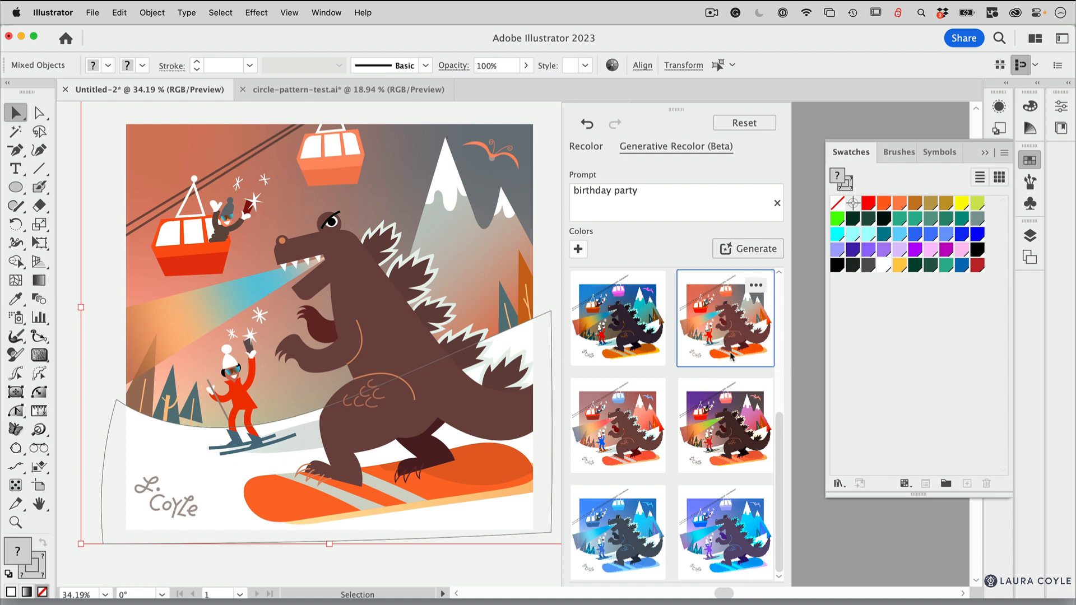
pyautogui.click(586, 125)
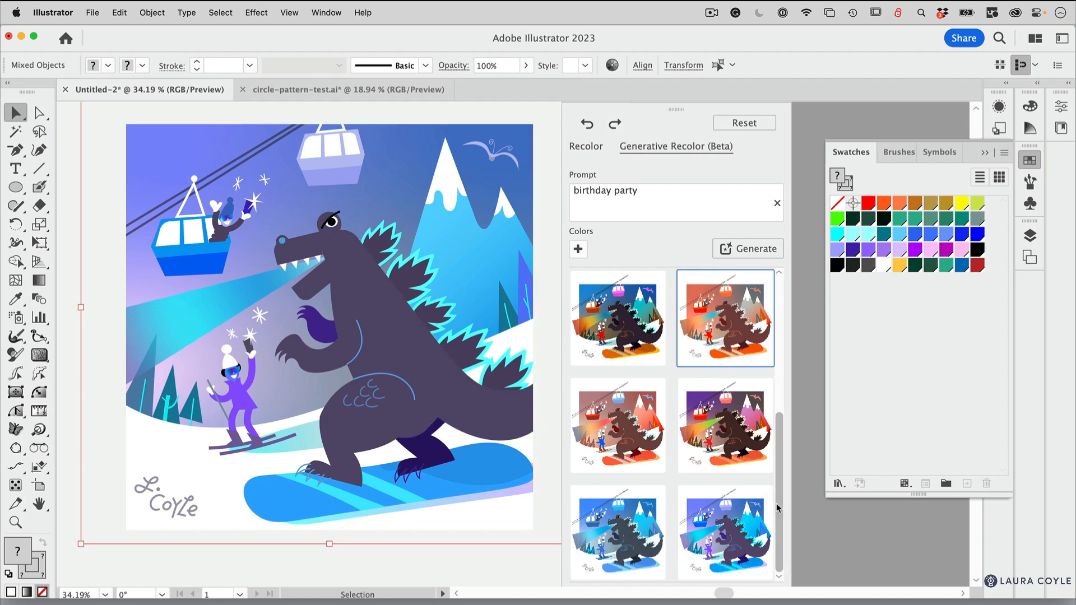
# Step: Preview the birthday party variation with green dinosaur spikes on the artwork and delete it from the variations
pyautogui.moveTo(778, 507); pyautogui.dragTo(778, 371)
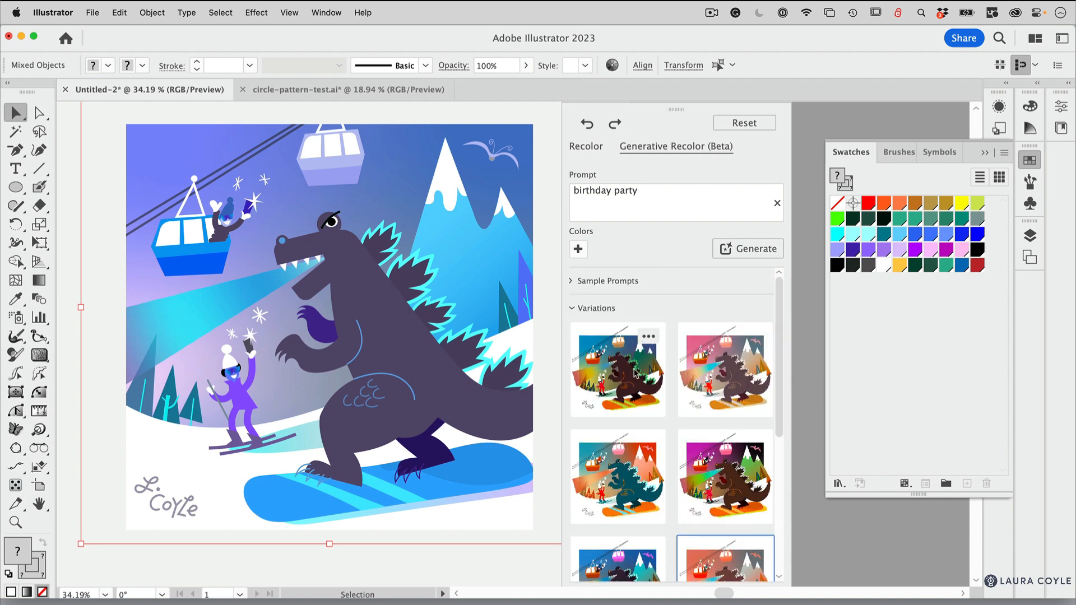
pyautogui.click(625, 384)
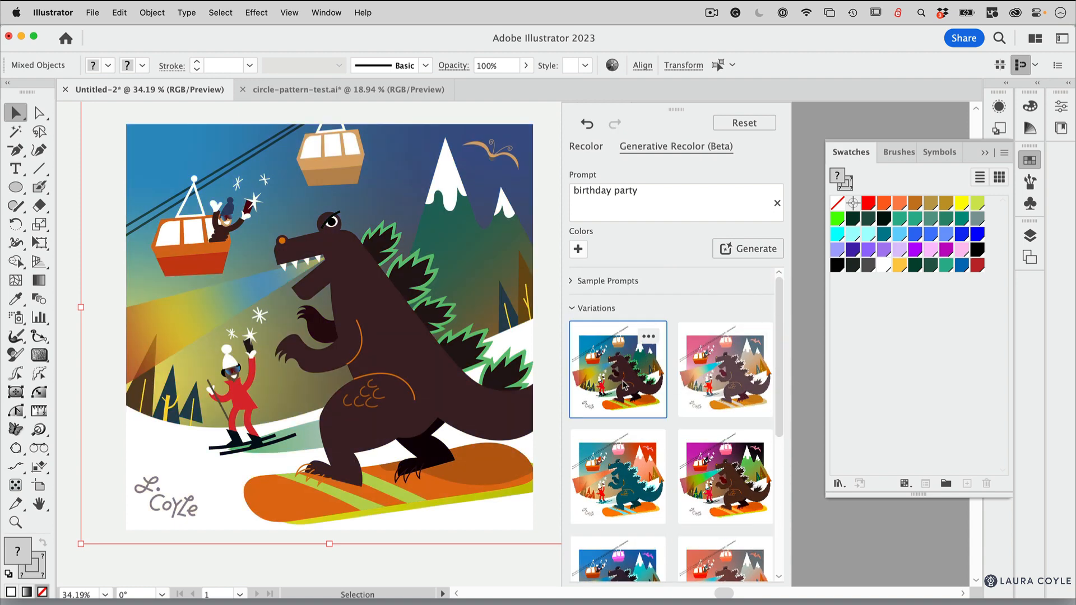
pyautogui.click(649, 337)
pyautogui.click(668, 395)
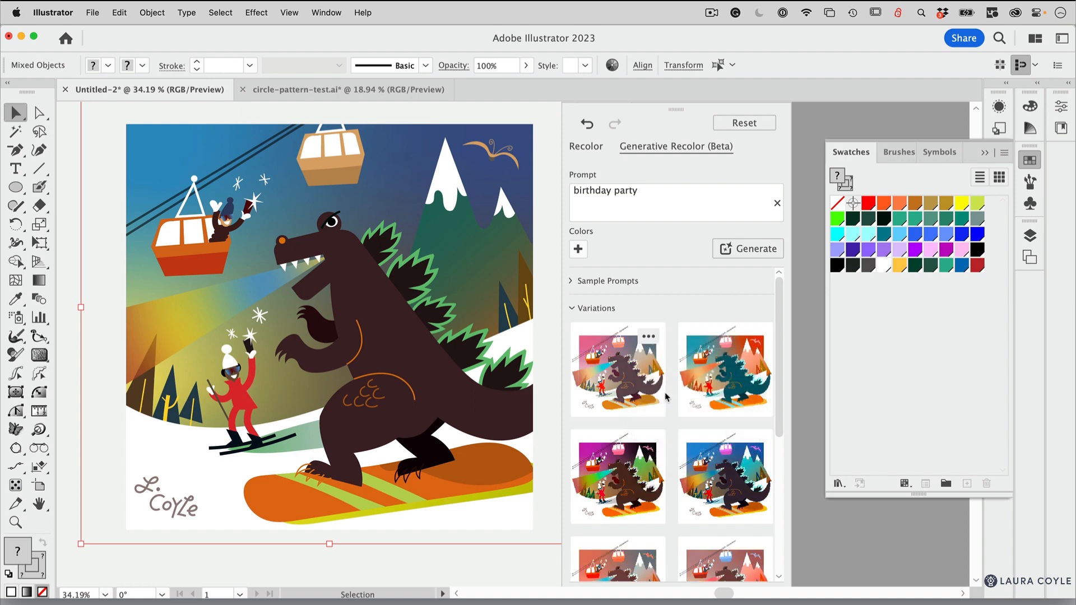
# Step: Compare the pink-sky and teal-dinosaur birthday party variations on the artwork and apply the pink-sky one
pyautogui.click(622, 384)
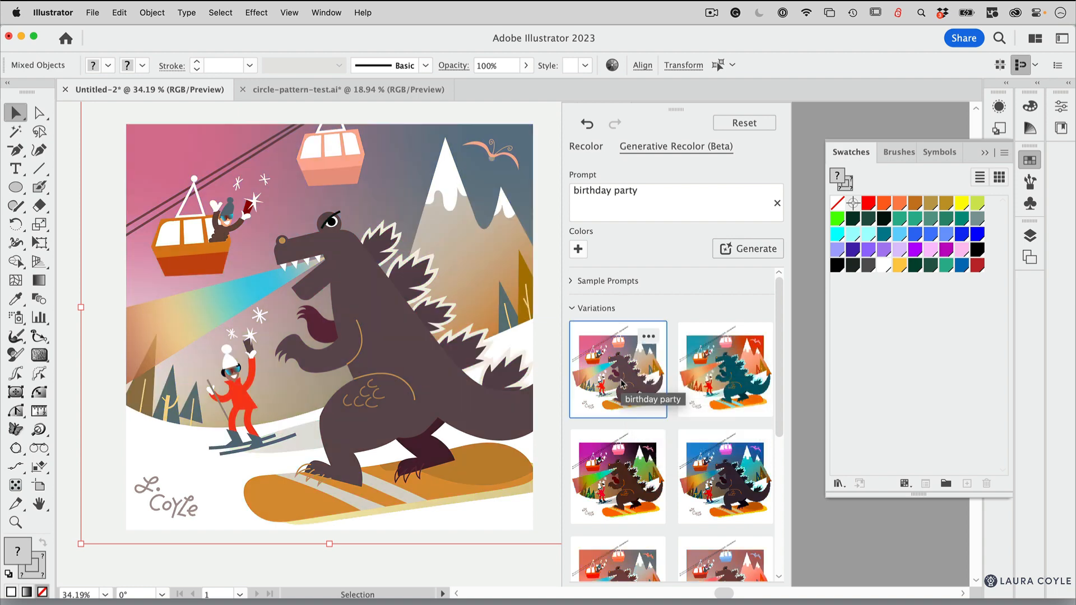
pyautogui.click(720, 384)
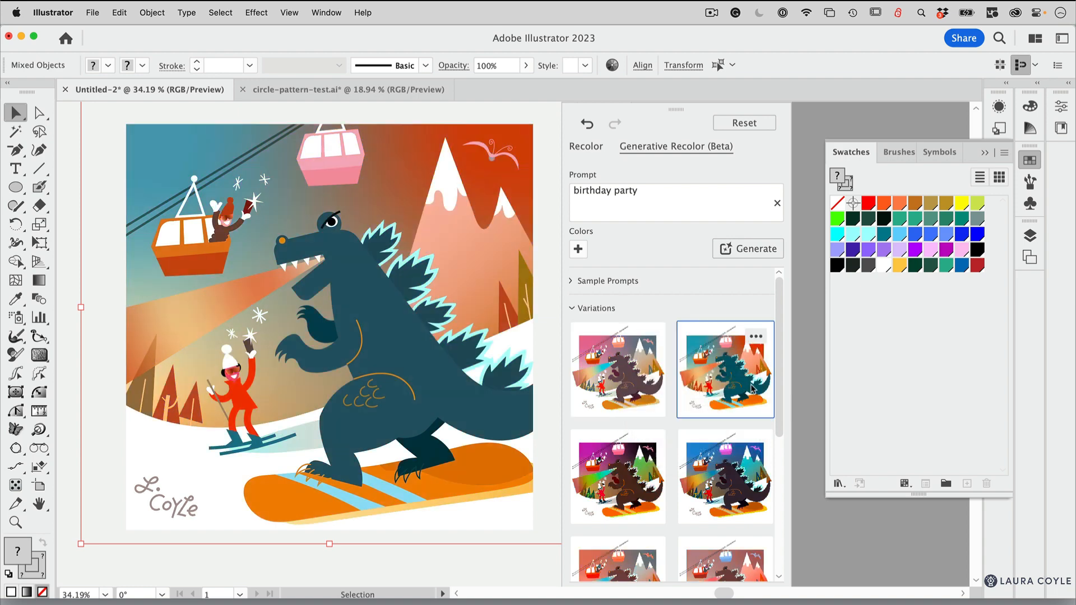
pyautogui.click(621, 387)
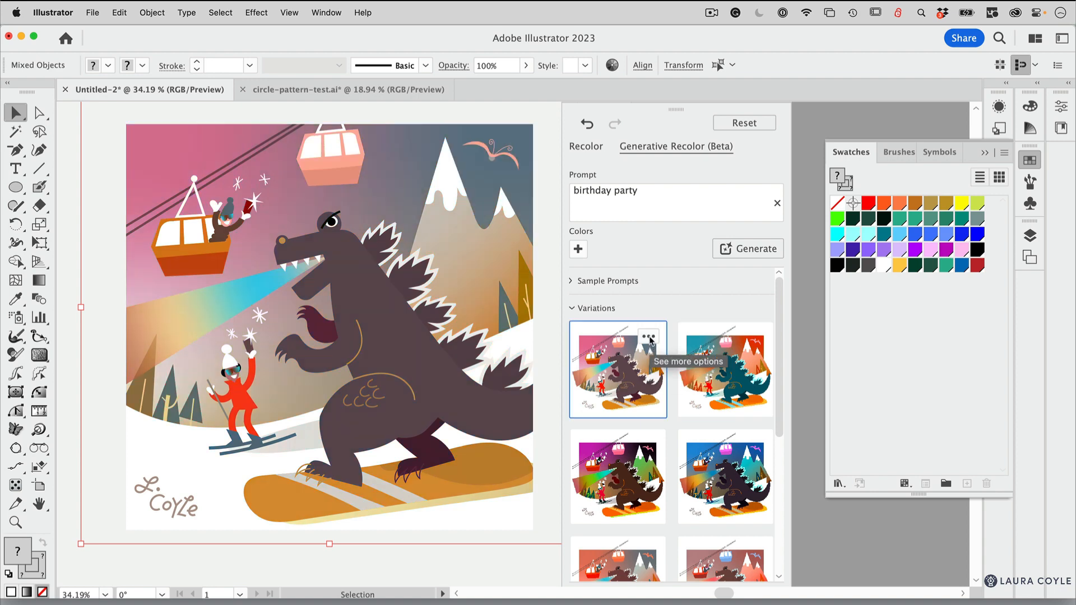
# Step: Add four swatch colors to guide the birthday party prompt: dark blue, light blue, medium blue and teal
pyautogui.click(579, 250)
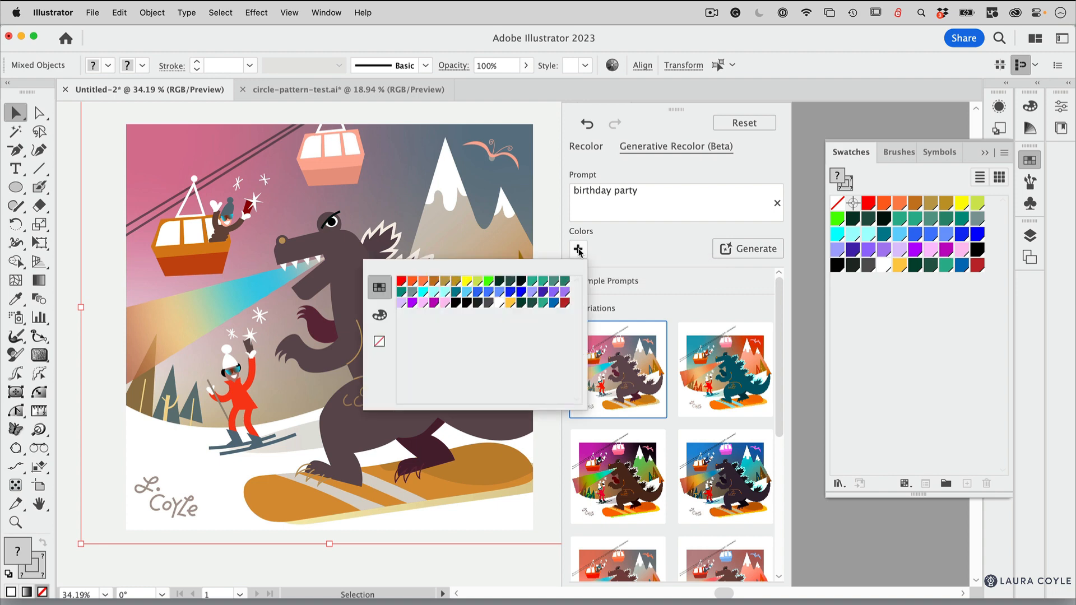
pyautogui.click(510, 292)
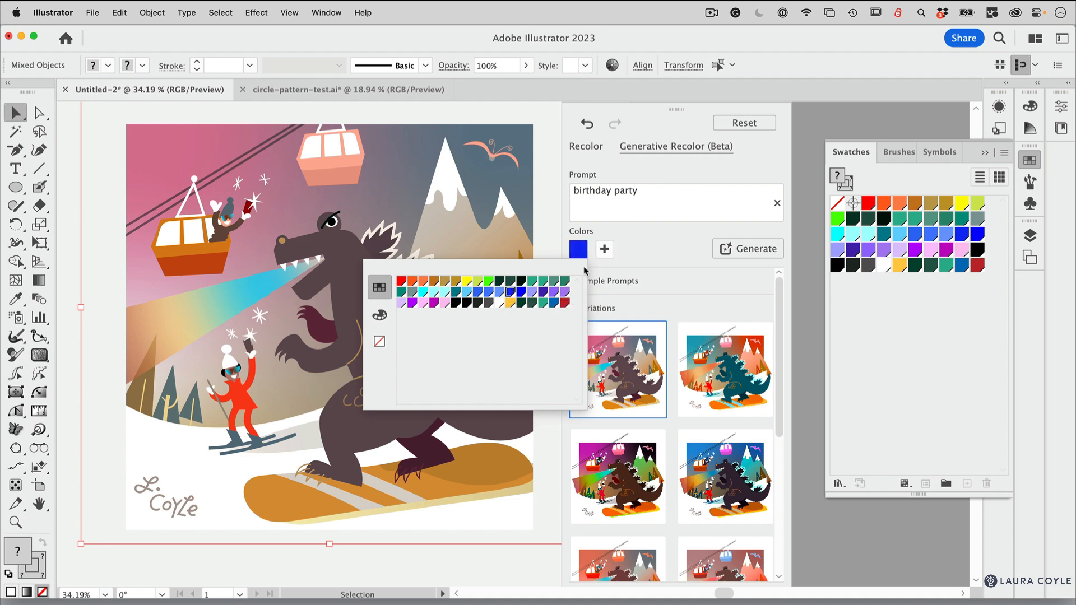
pyautogui.click(604, 250)
pyautogui.click(604, 249)
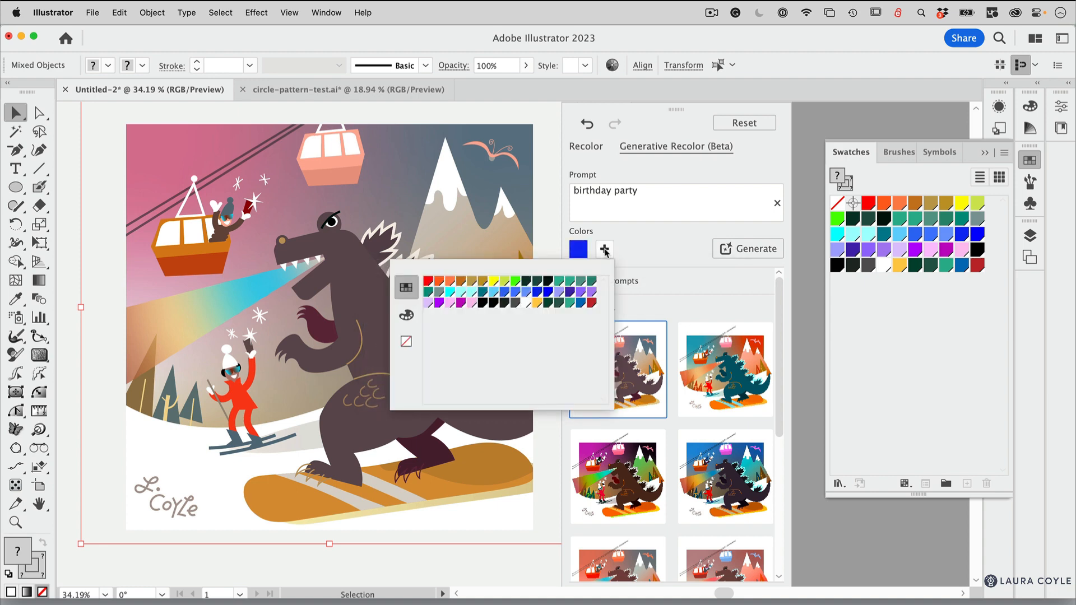
pyautogui.click(526, 292)
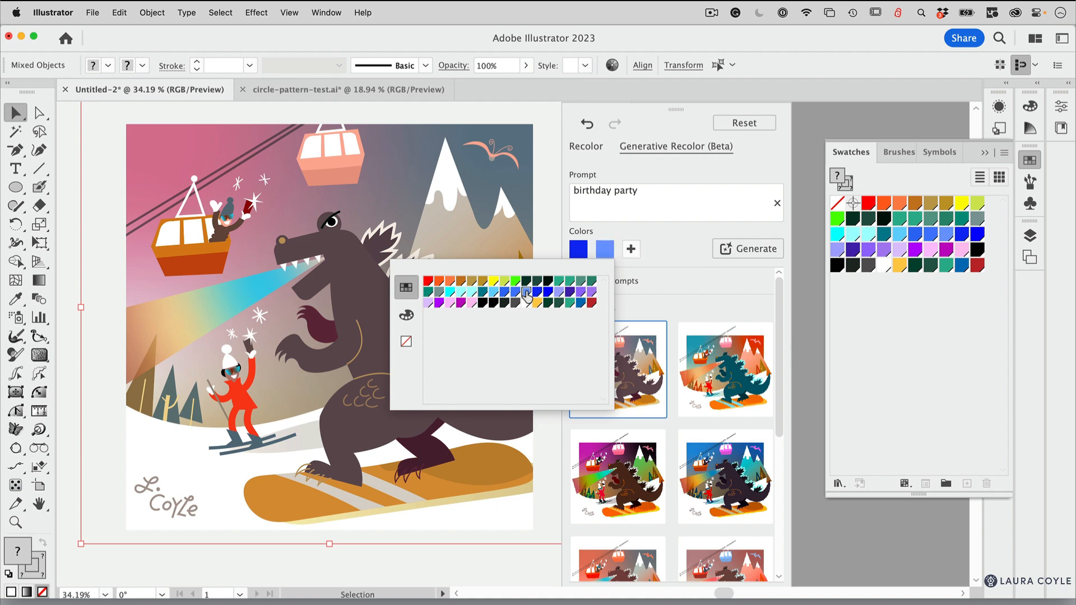
pyautogui.click(630, 249)
pyautogui.click(630, 248)
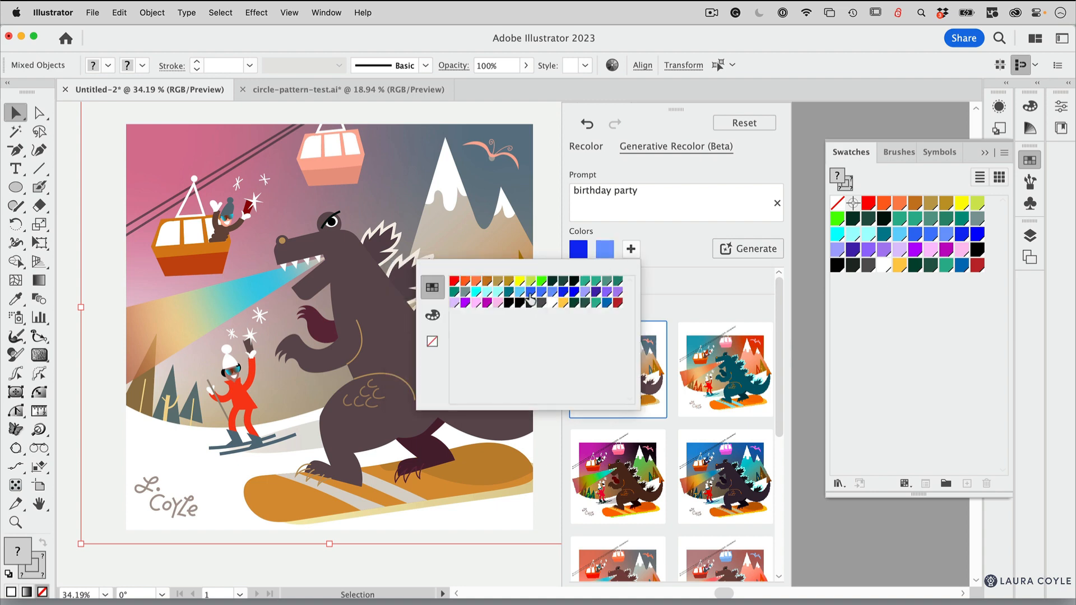
pyautogui.click(530, 292)
pyautogui.click(657, 250)
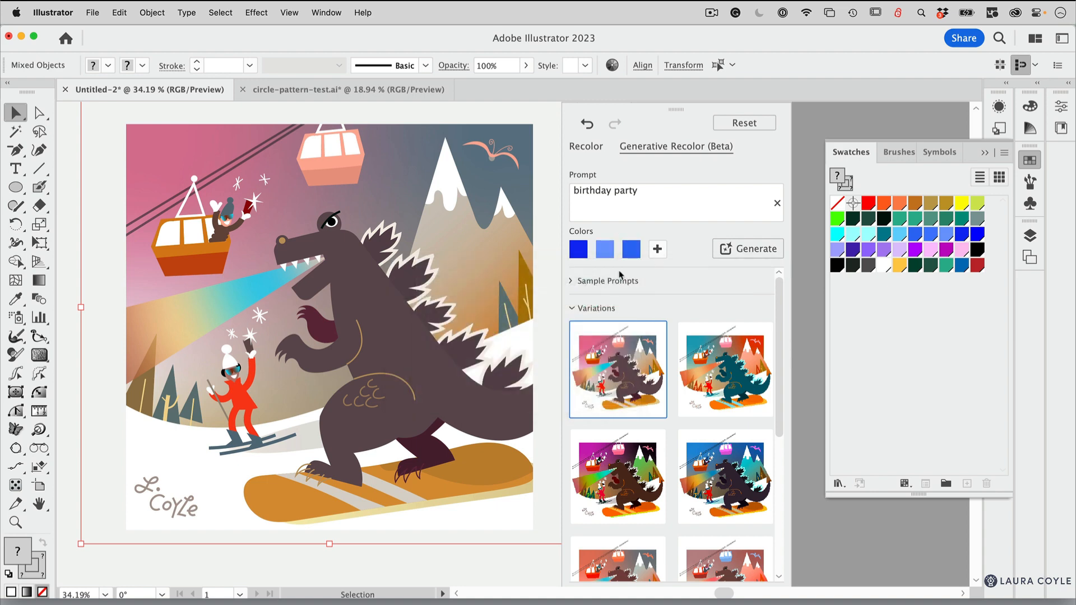
pyautogui.click(657, 250)
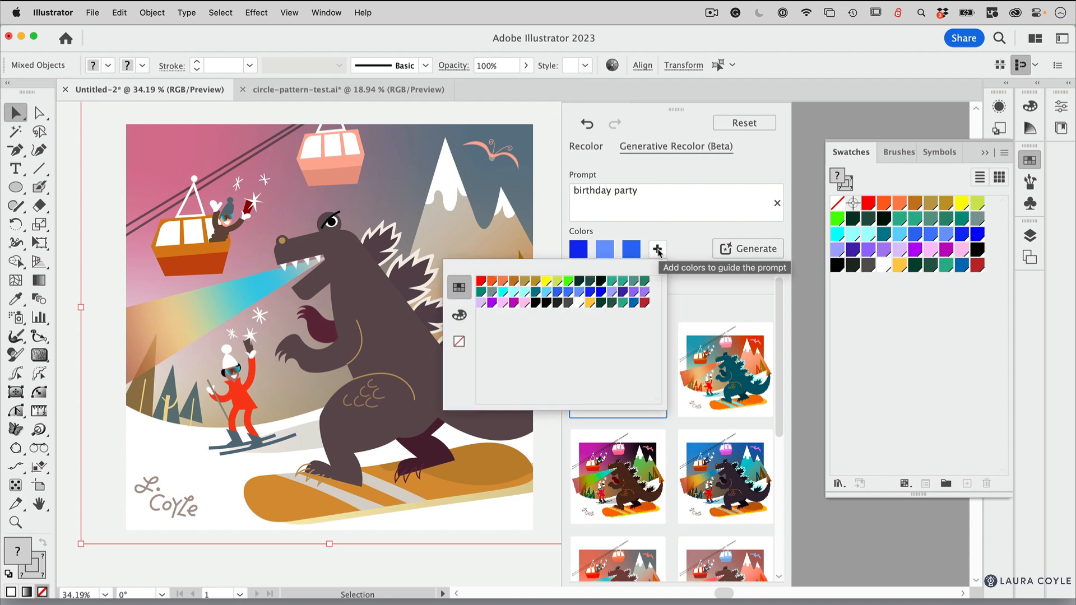
pyautogui.click(535, 292)
pyautogui.click(704, 269)
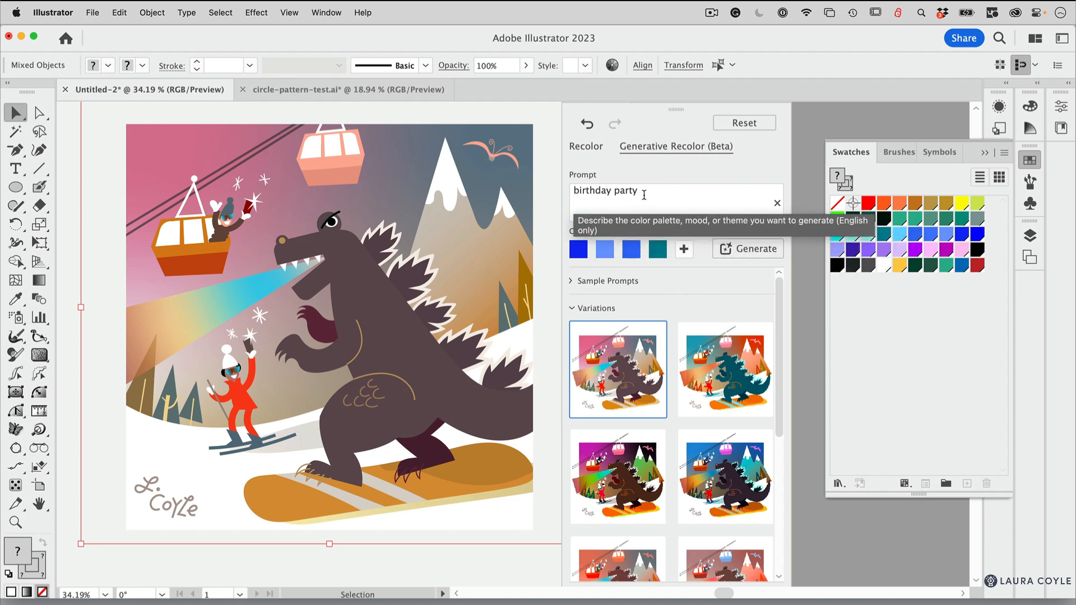
# Step: Generate birthday party variations guided by the four blue and teal colors, compare them, and apply the teal-dinosaur one with pink mountains
pyautogui.click(751, 255)
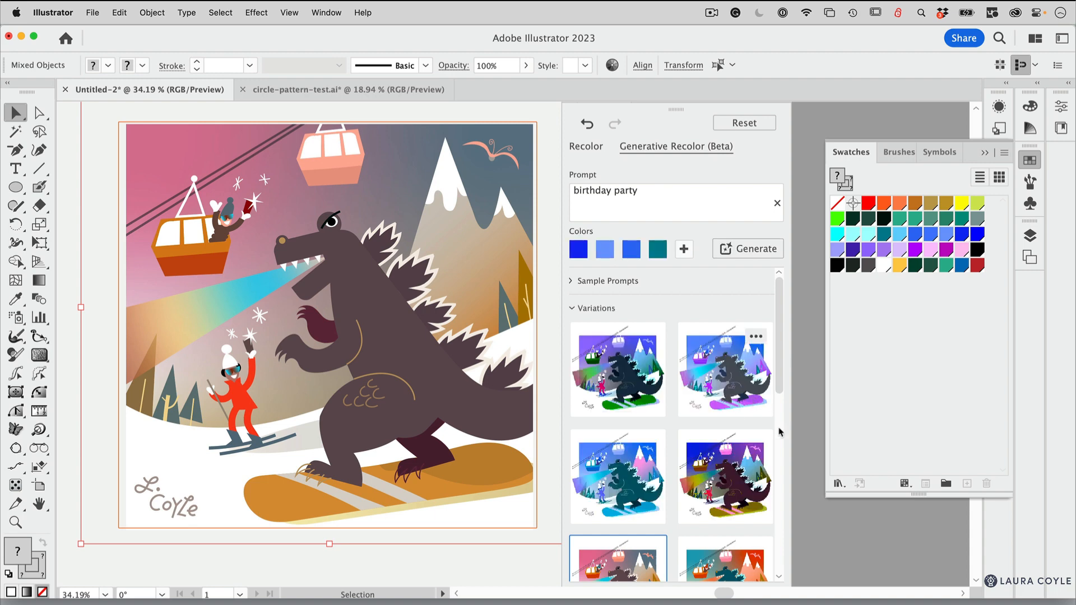
pyautogui.moveTo(779, 379)
pyautogui.mouseDown()
pyautogui.moveTo(798, 583)
pyautogui.moveTo(785, 367)
pyautogui.mouseUp()
pyautogui.click(630, 393)
pyautogui.click(746, 395)
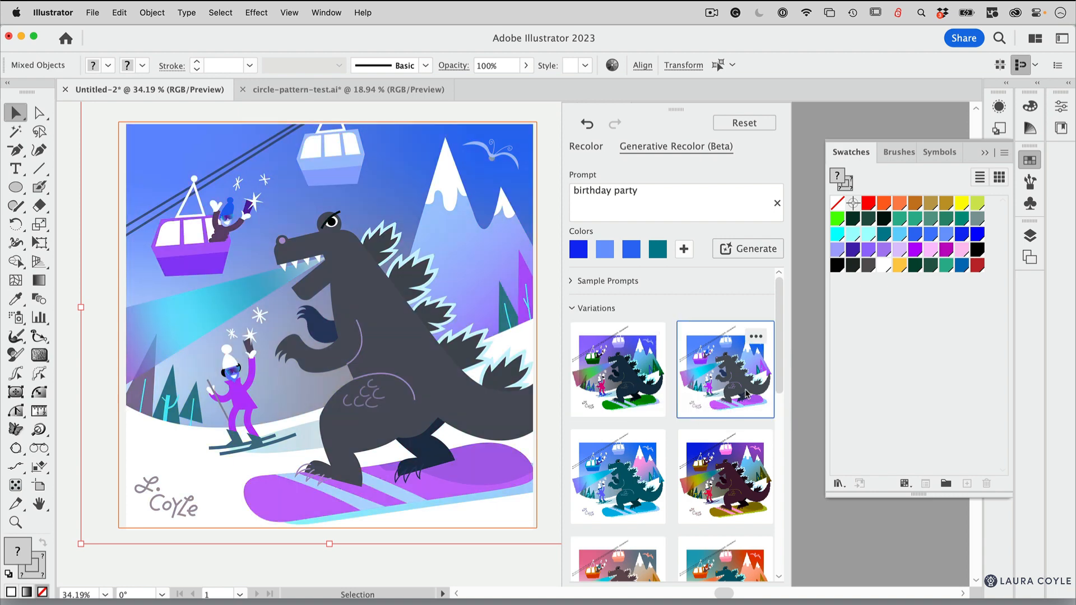
pyautogui.click(632, 483)
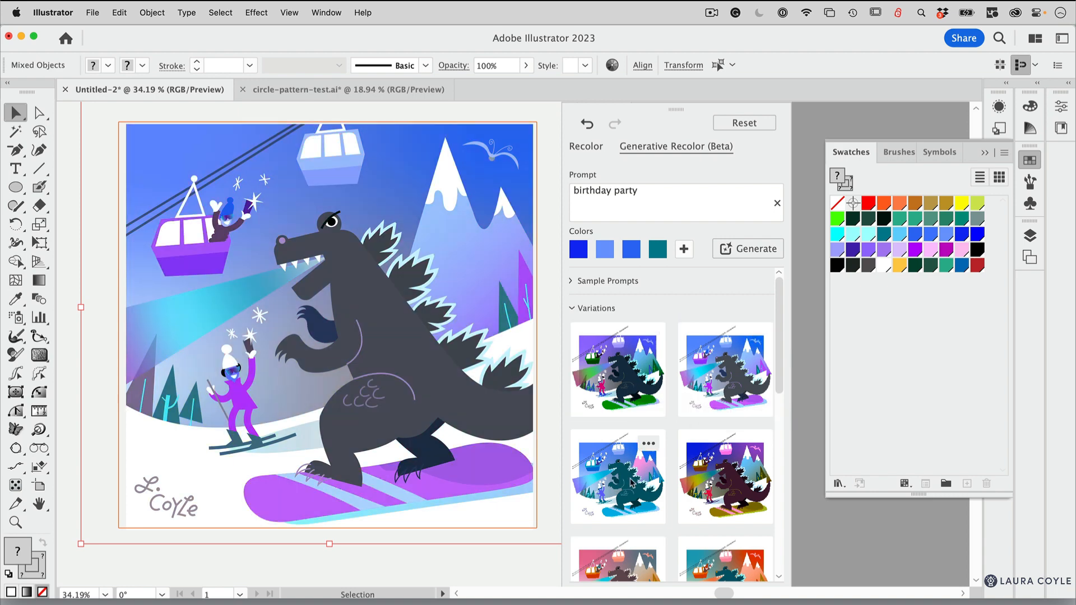
pyautogui.click(735, 495)
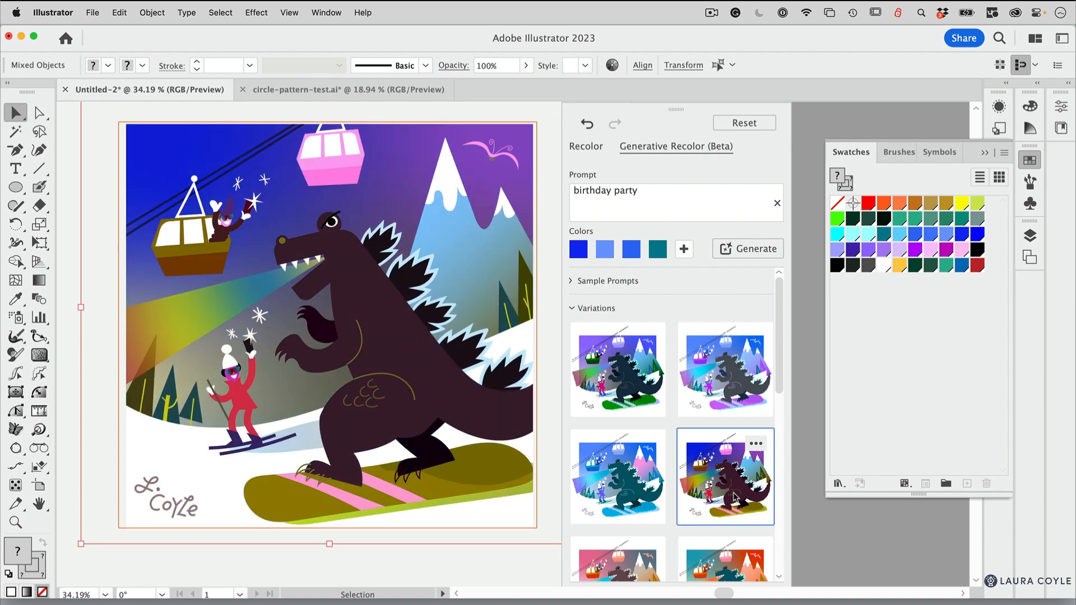
pyautogui.click(628, 500)
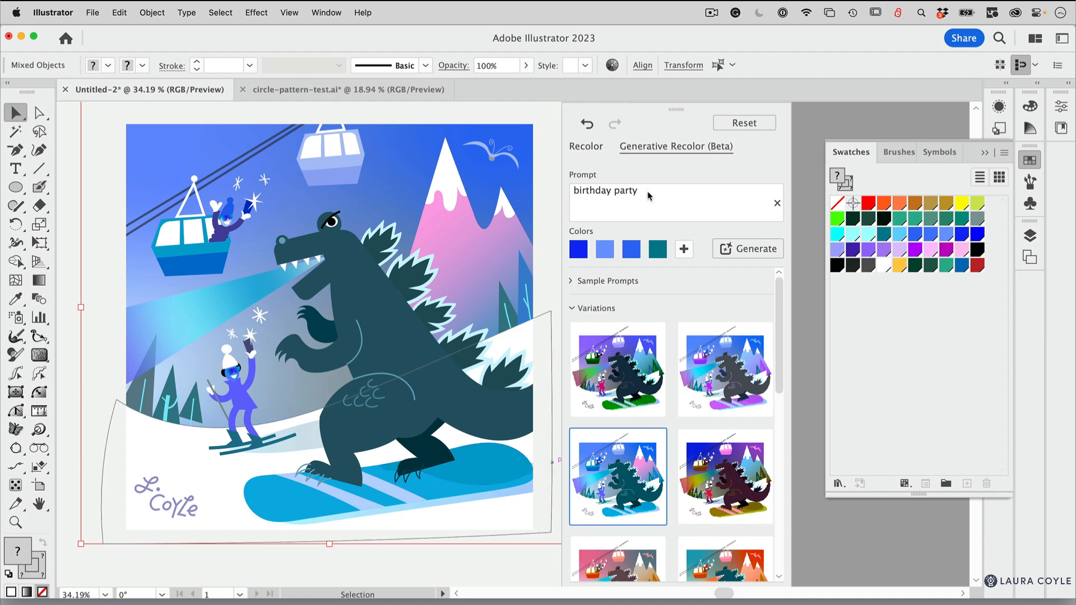
# Step: Open the teal-dinosaur variation's colors for editing and unlink the harmony colors on the color wheel
pyautogui.click(654, 444)
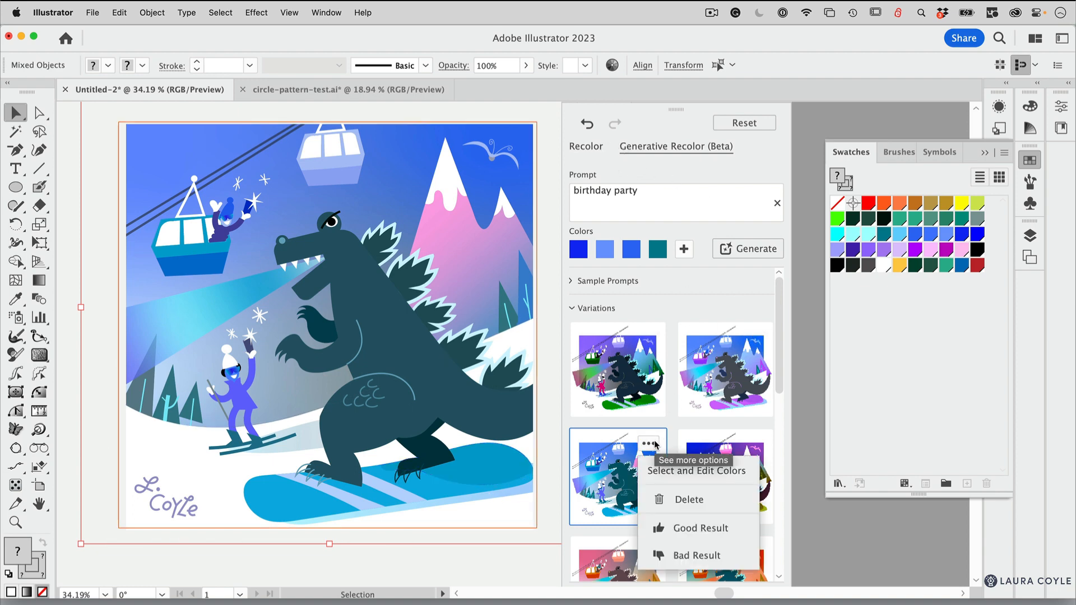
pyautogui.click(681, 473)
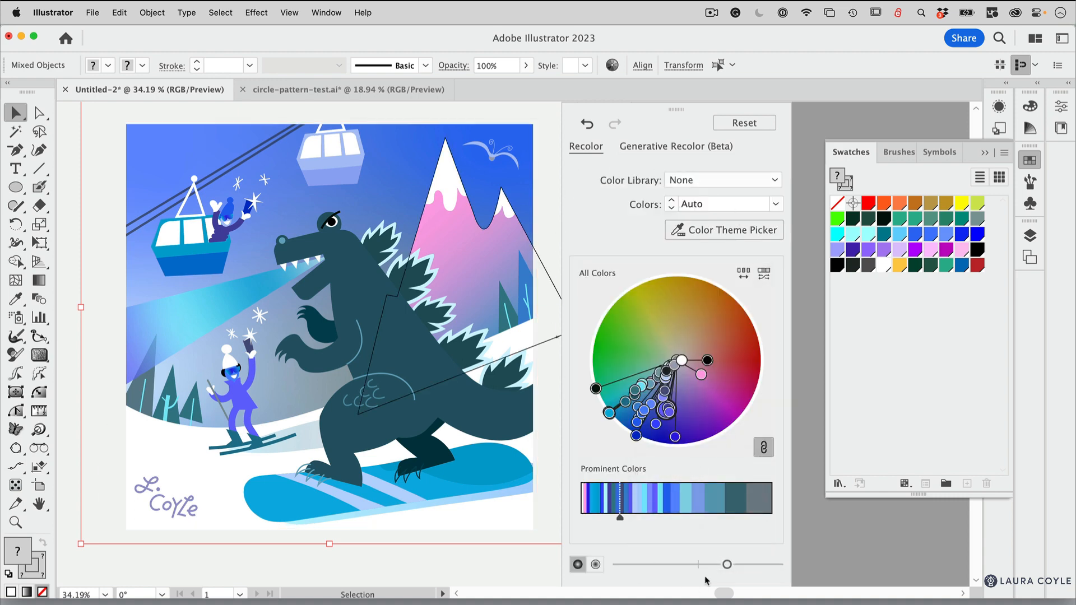
pyautogui.click(763, 447)
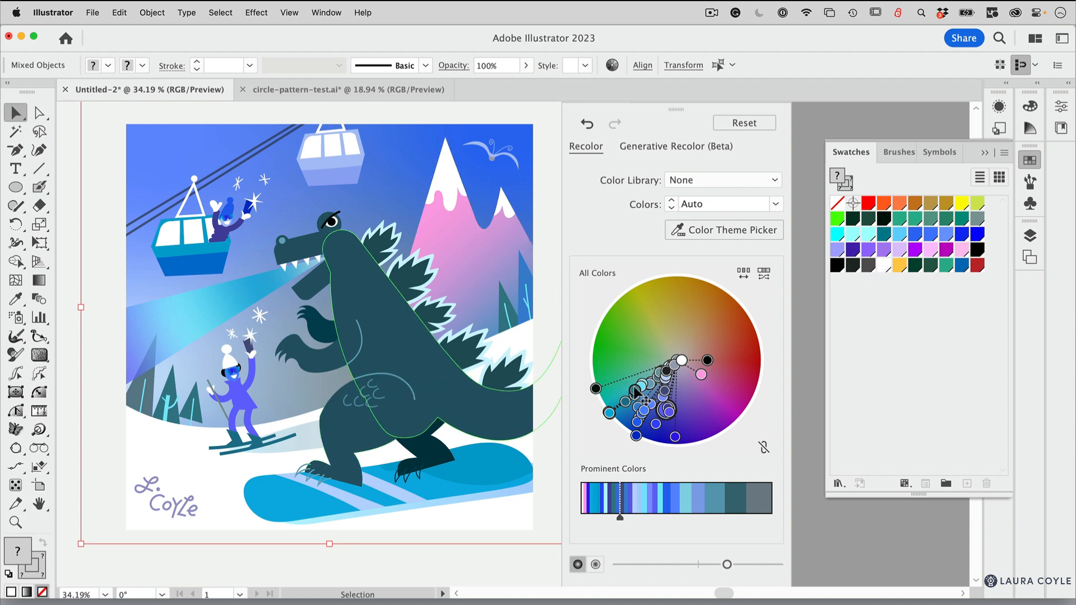
# Step: Try shifting the tree color and the dinosaur's body color to green on the color wheel, and undo the changes
pyautogui.moveTo(636, 392); pyautogui.dragTo(632, 343)
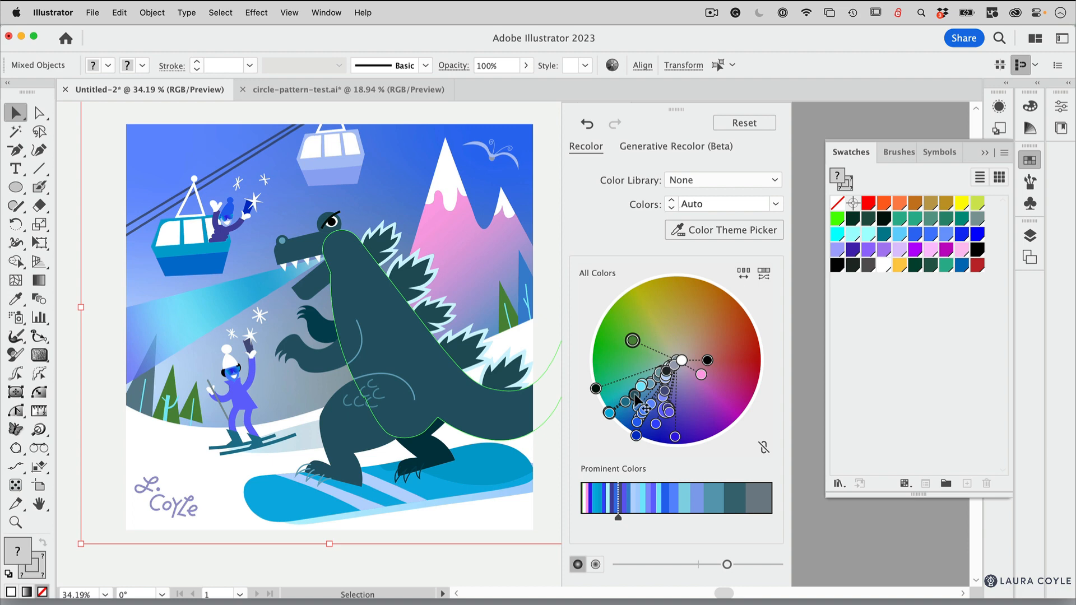
pyautogui.moveTo(640, 404); pyautogui.dragTo(617, 357)
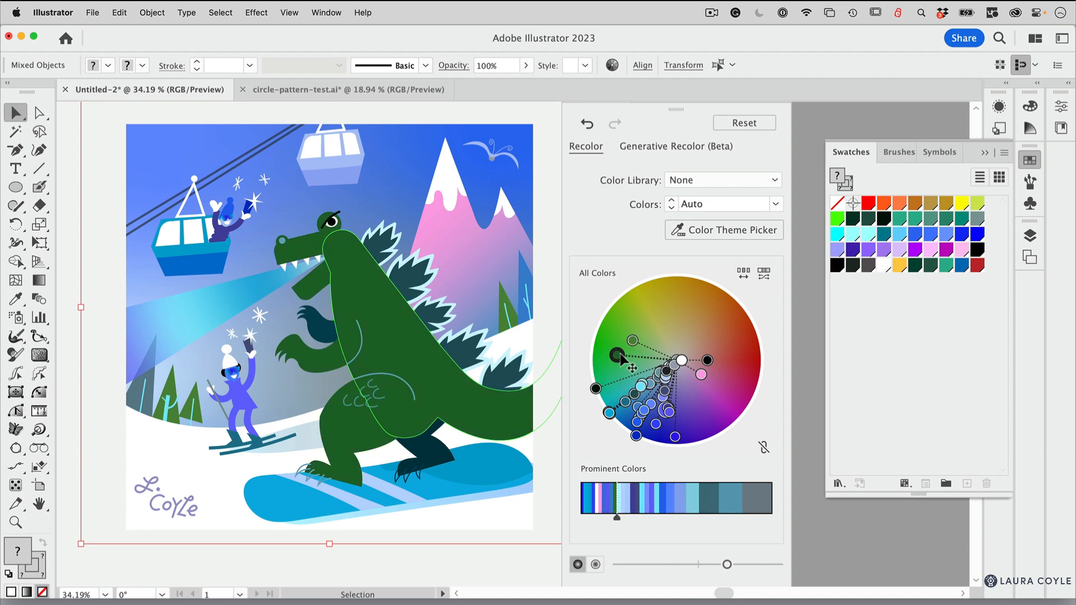
pyautogui.click(587, 125)
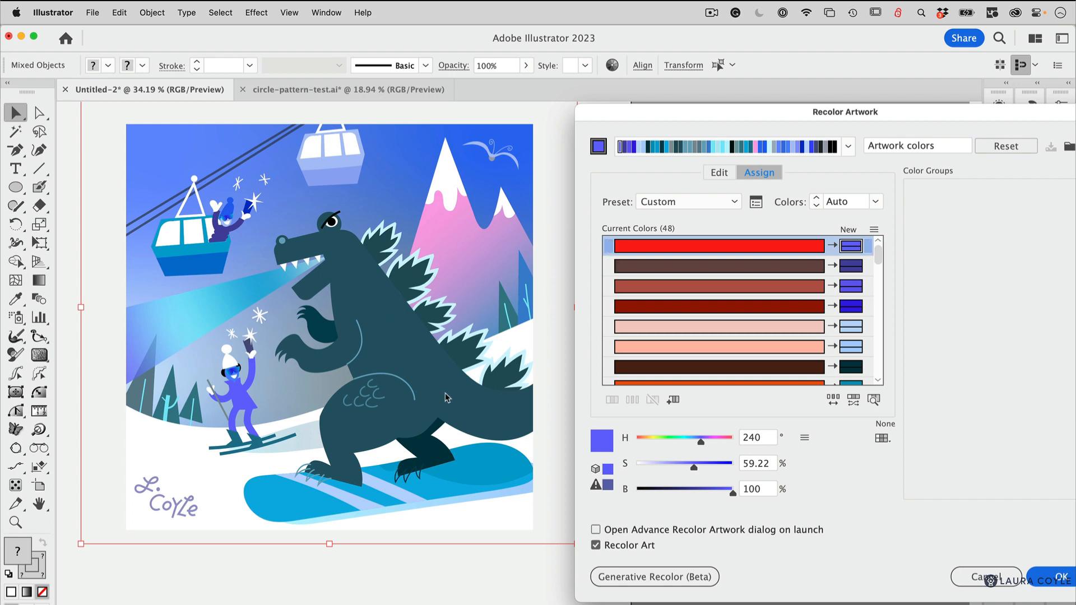
# Step: Identify the dinosaur's body color by isolating it in the artwork, and set its saturation to 79% and brightness to 30%
pyautogui.moveTo(877, 254); pyautogui.dragTo(883, 276)
pyautogui.scroll(-3, 882, 278)
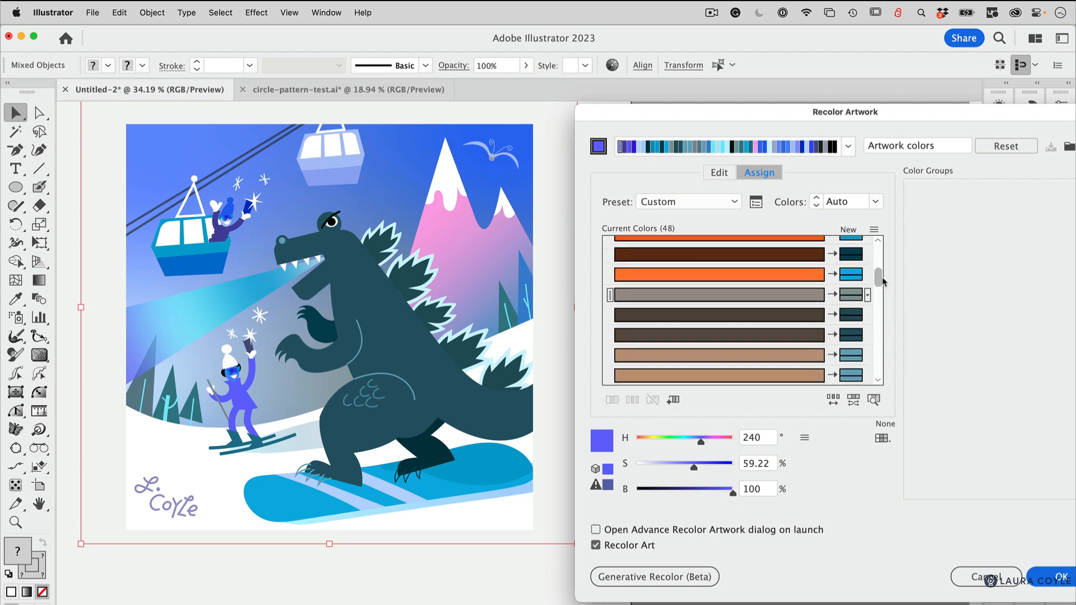
pyautogui.click(873, 400)
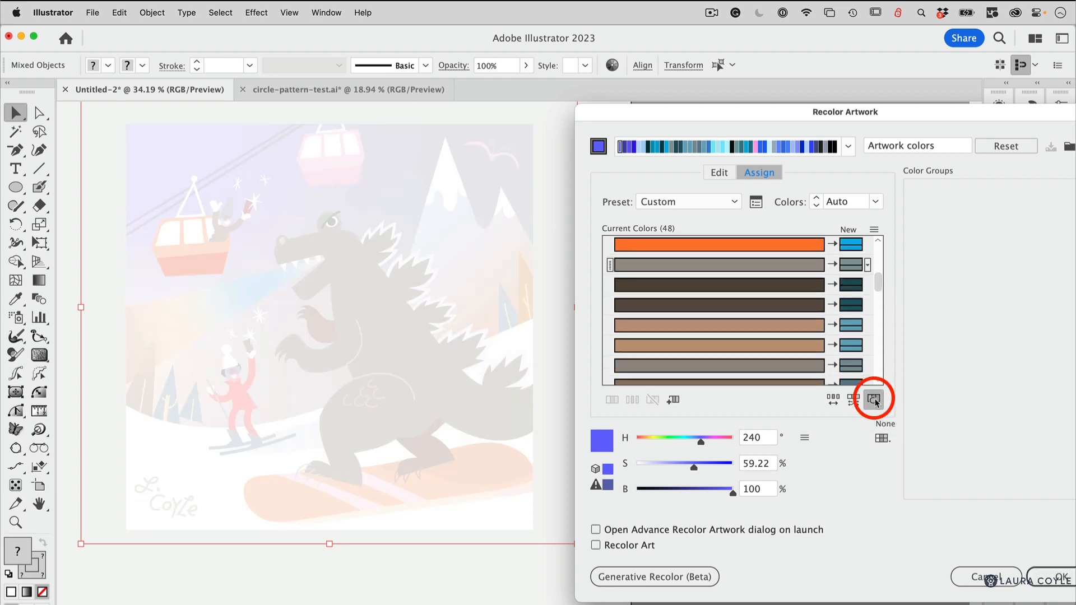
pyautogui.click(848, 286)
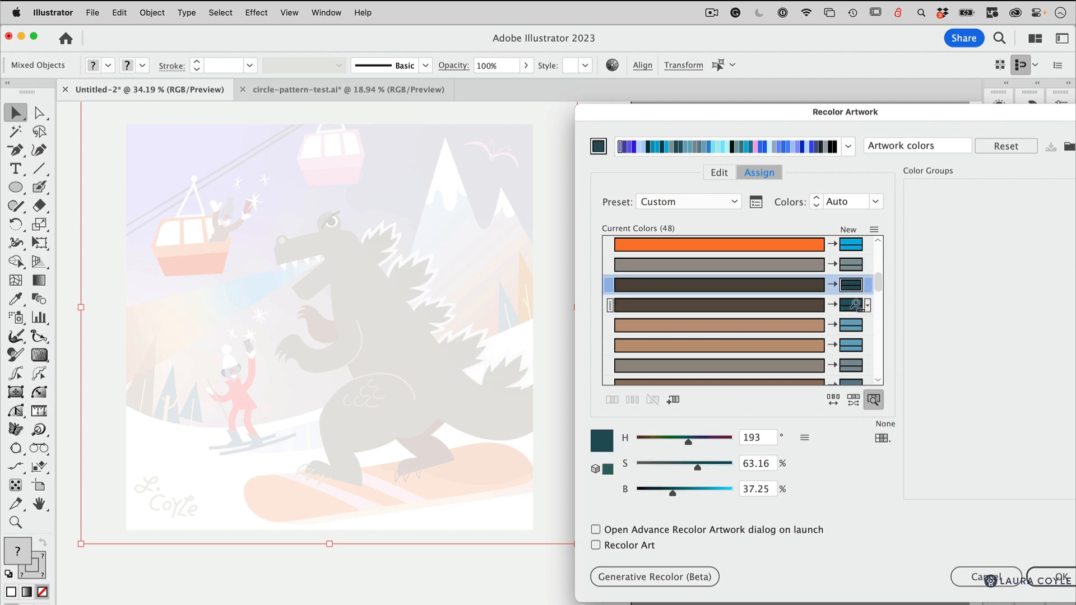
pyautogui.click(853, 306)
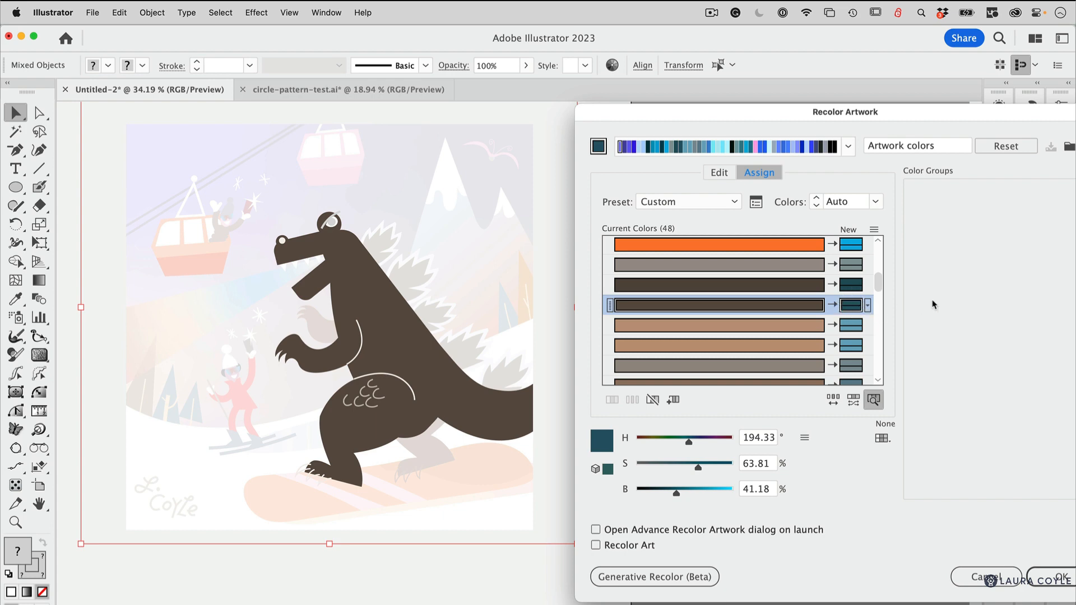
pyautogui.click(873, 401)
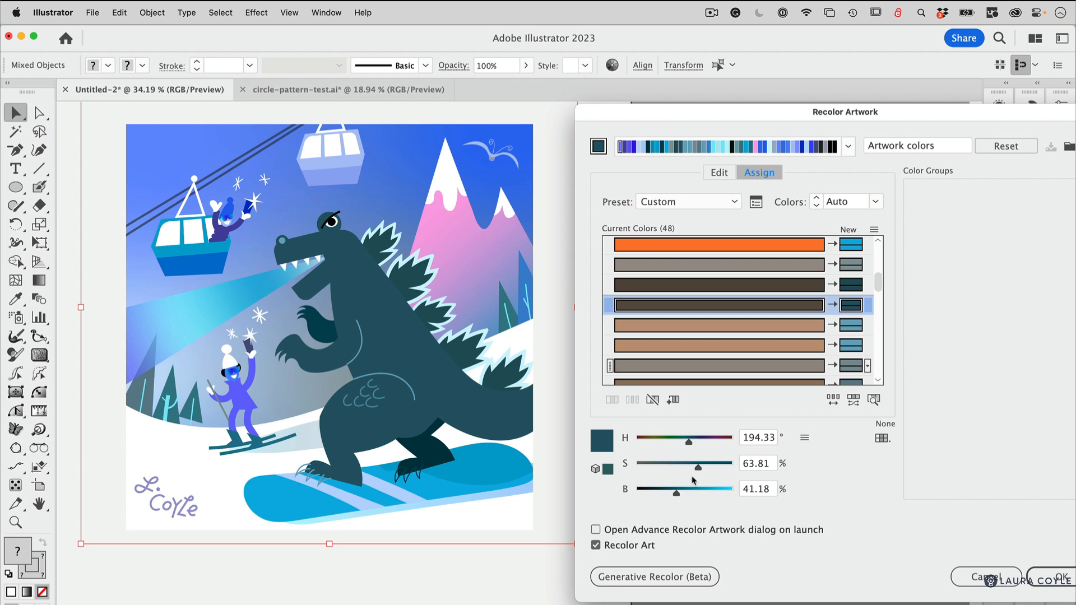
pyautogui.moveTo(698, 470); pyautogui.dragTo(666, 497)
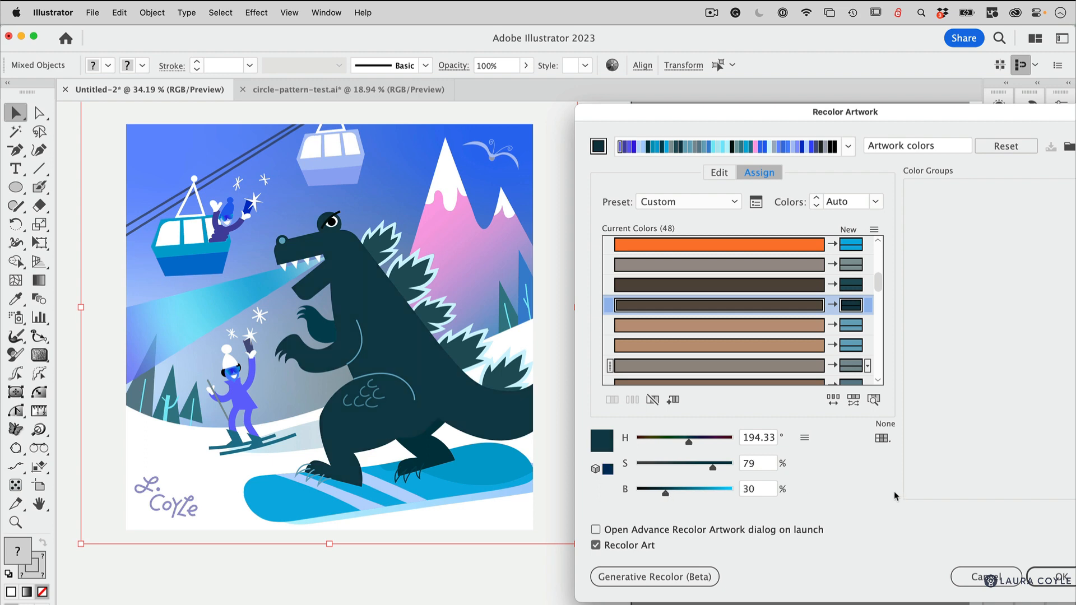
# Step: Switch between Generative Recolor, the Recolor color wheel and the advanced options to examine the edited artwork's colors, ending in Generative Recolor
pyautogui.click(654, 577)
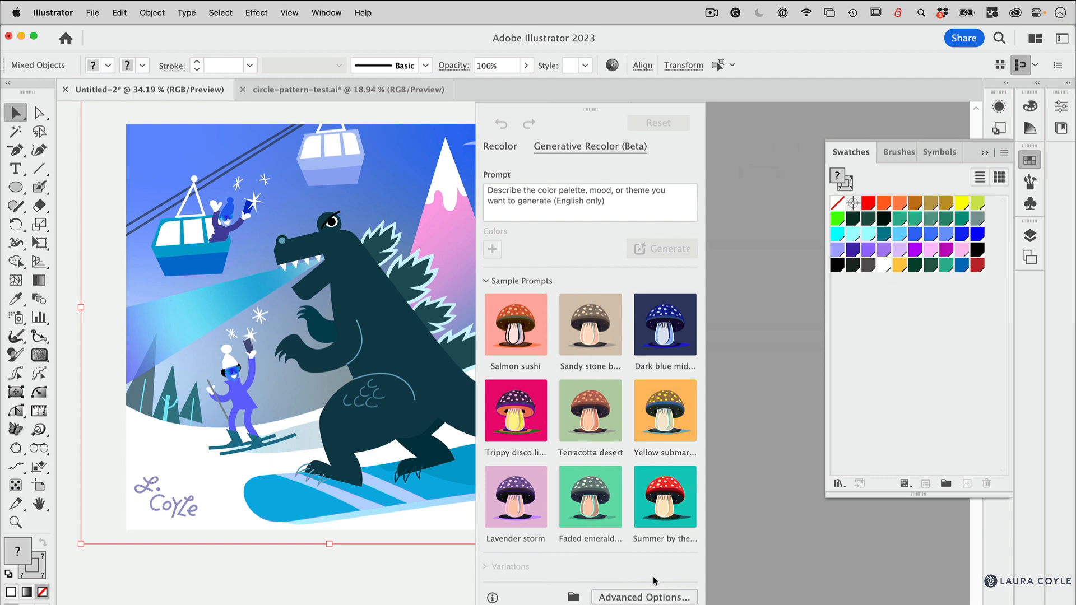
pyautogui.moveTo(587, 106); pyautogui.dragTo(656, 97)
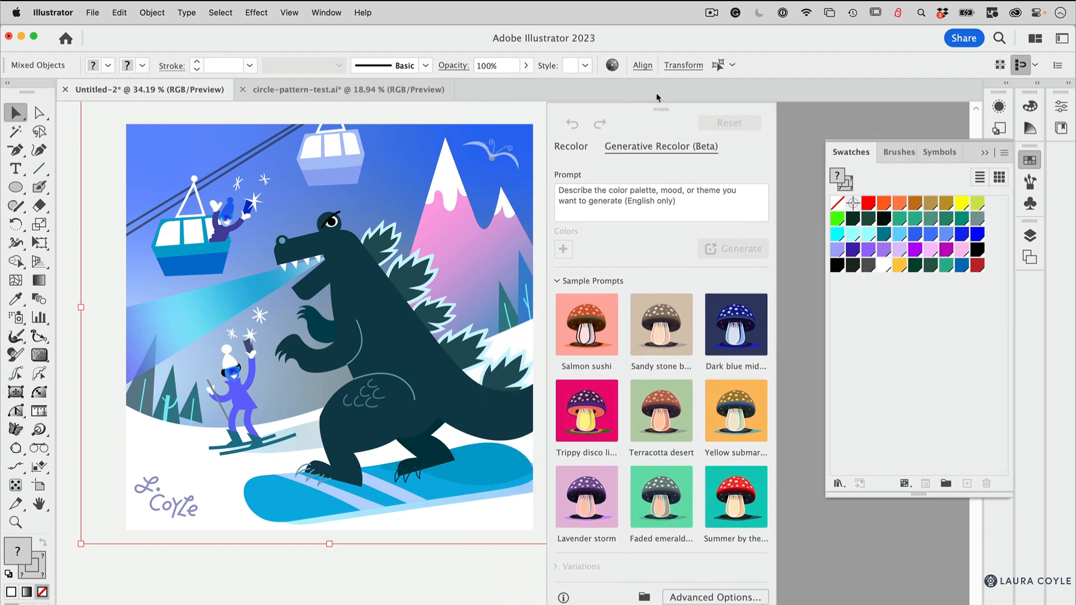
pyautogui.click(568, 148)
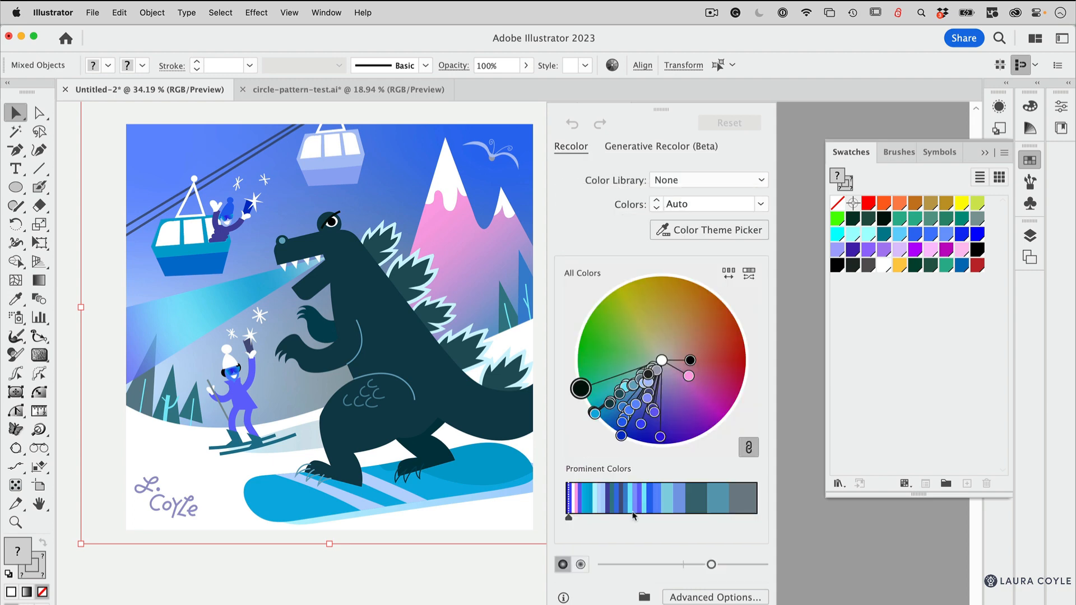
pyautogui.click(734, 597)
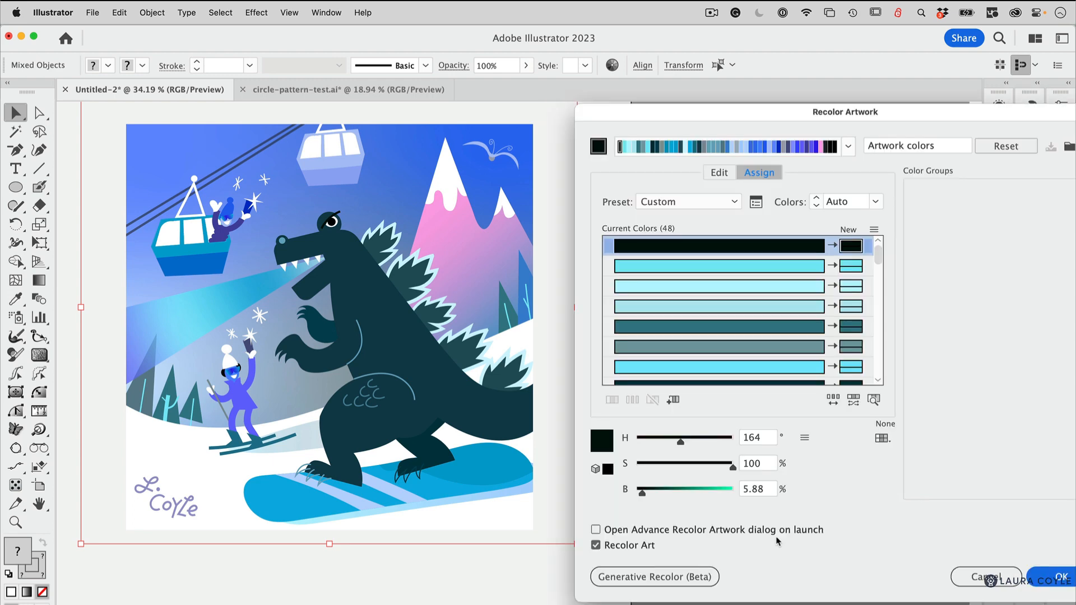
pyautogui.click(644, 578)
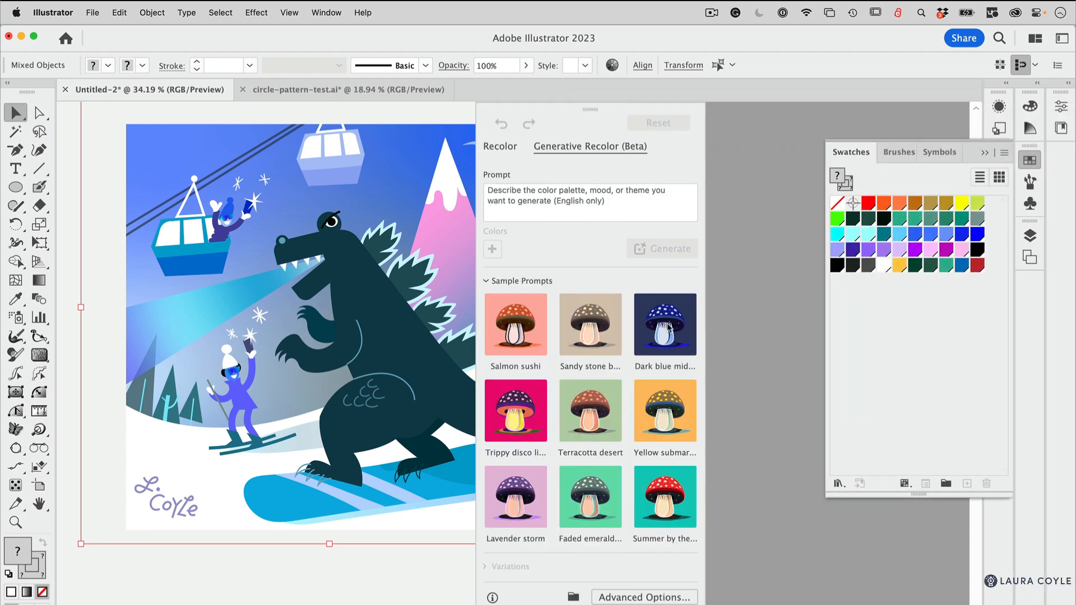
pyautogui.click(487, 149)
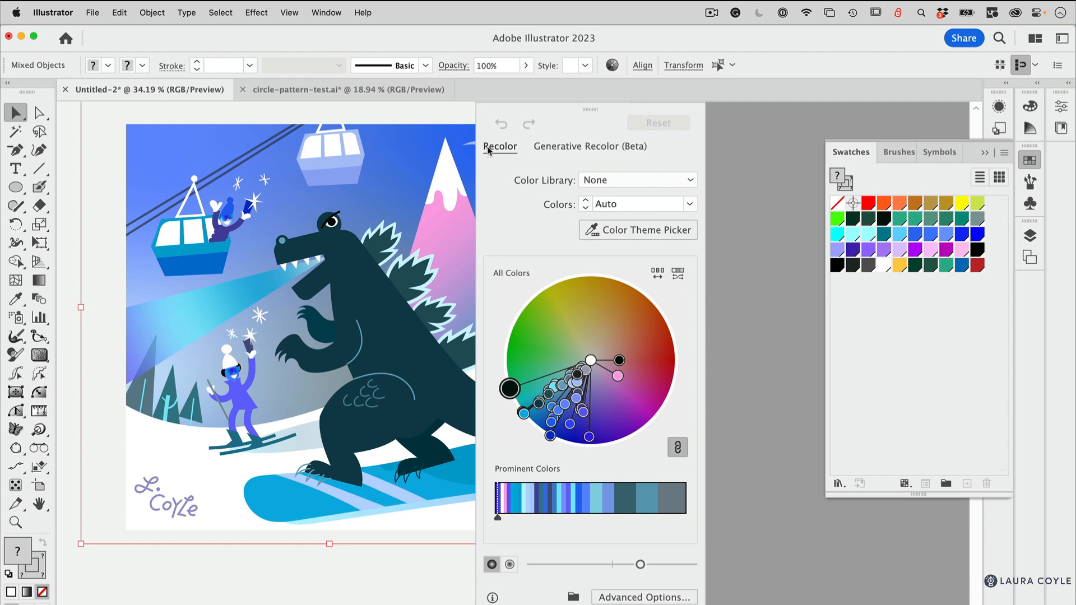
pyautogui.moveTo(584, 108); pyautogui.dragTo(665, 103)
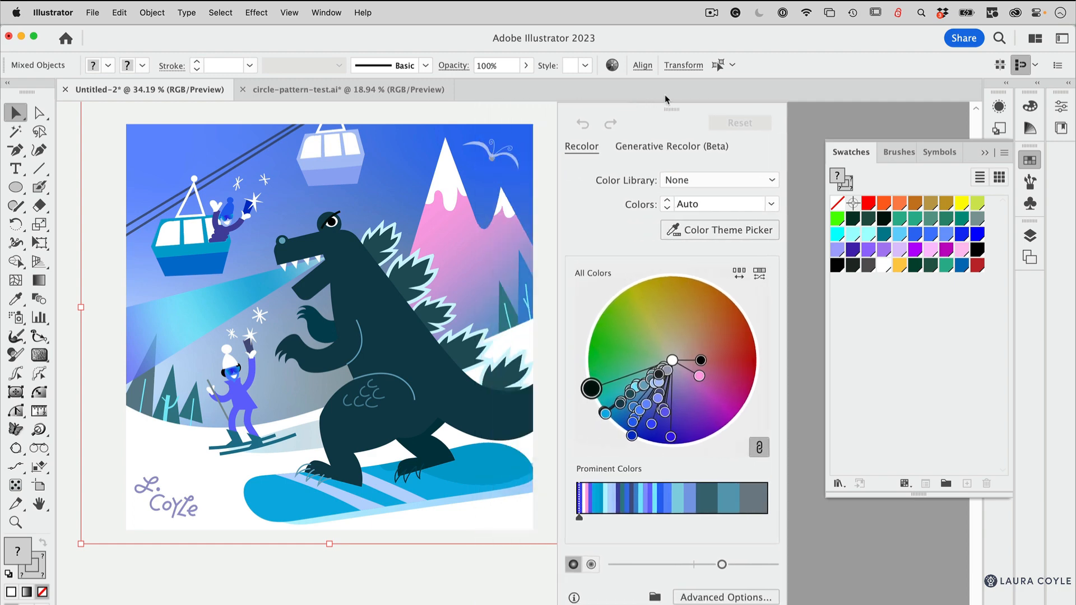
pyautogui.click(659, 147)
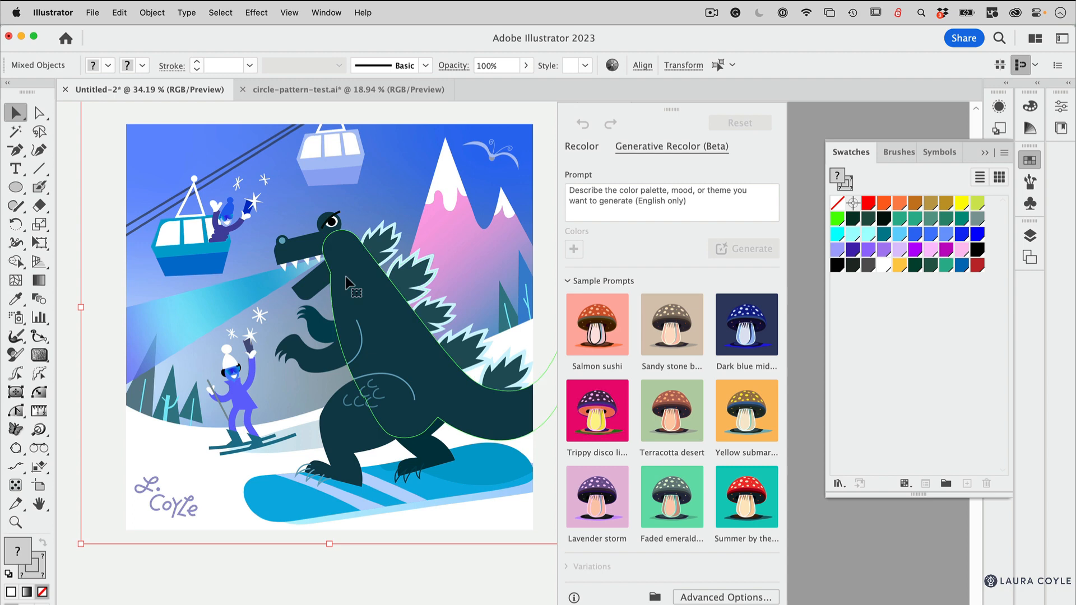
# Step: Generate variations from the Terracotta desert sample prompt and apply the orange one with the gray snowboard to the artwork
pyautogui.scroll(-5, 618, 553)
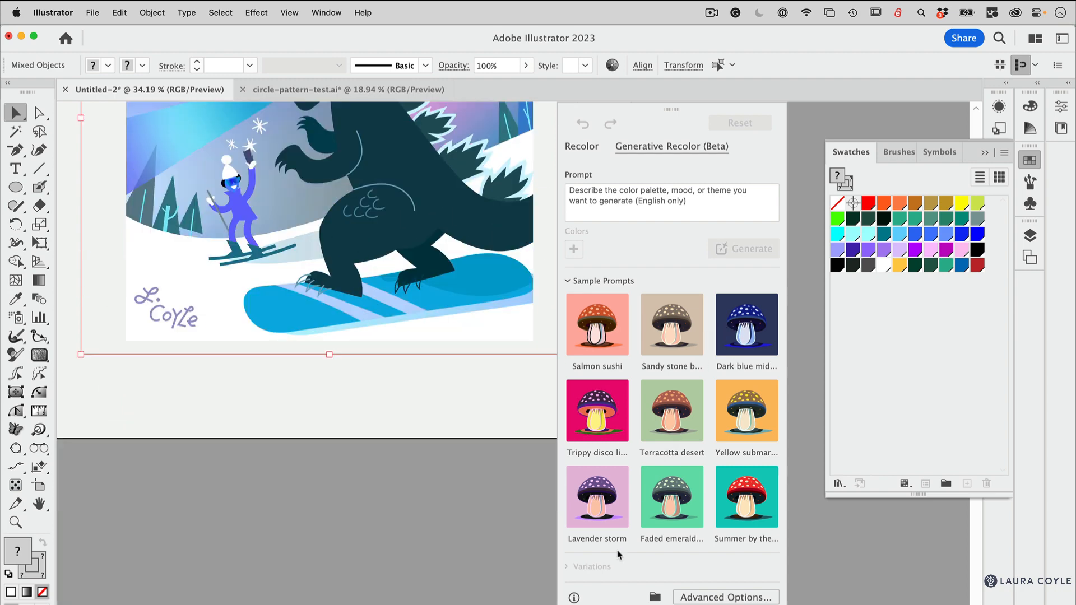
pyautogui.scroll(2, 456, 364)
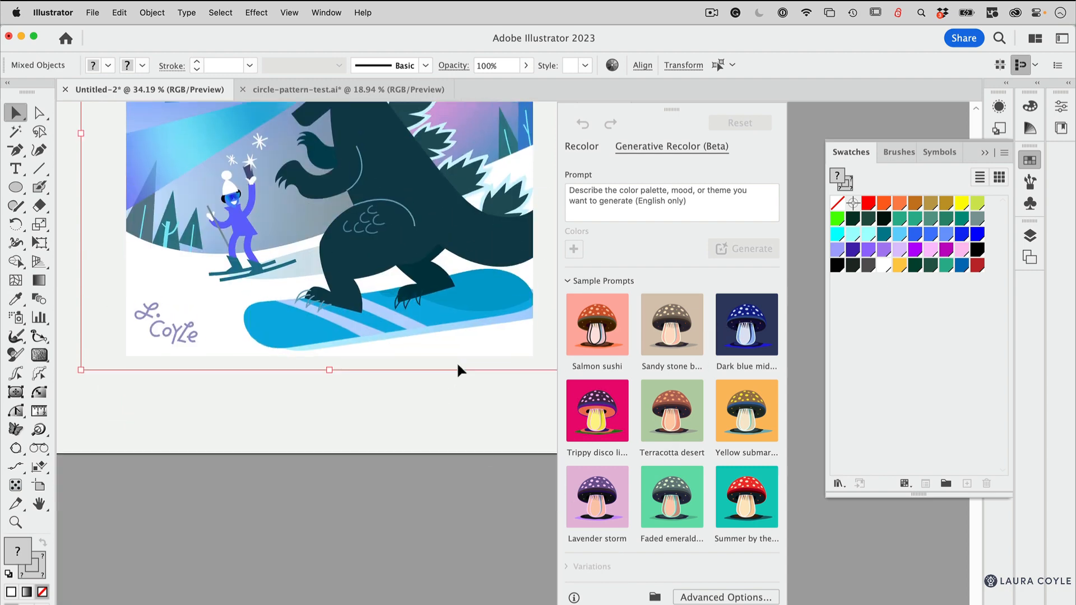
pyautogui.scroll(4, 459, 372)
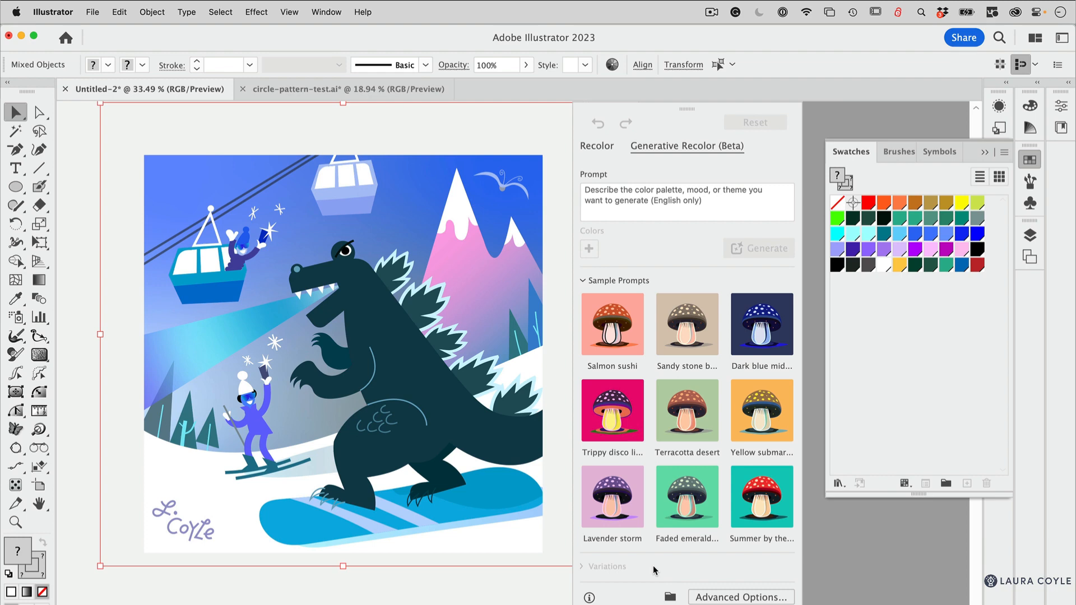
pyautogui.click(699, 412)
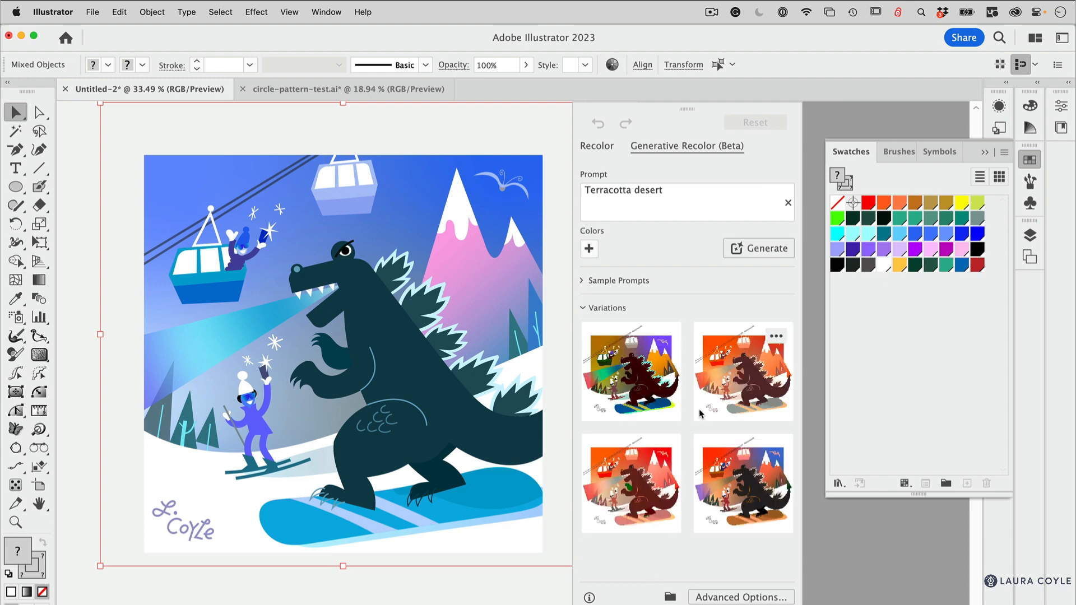
pyautogui.click(747, 381)
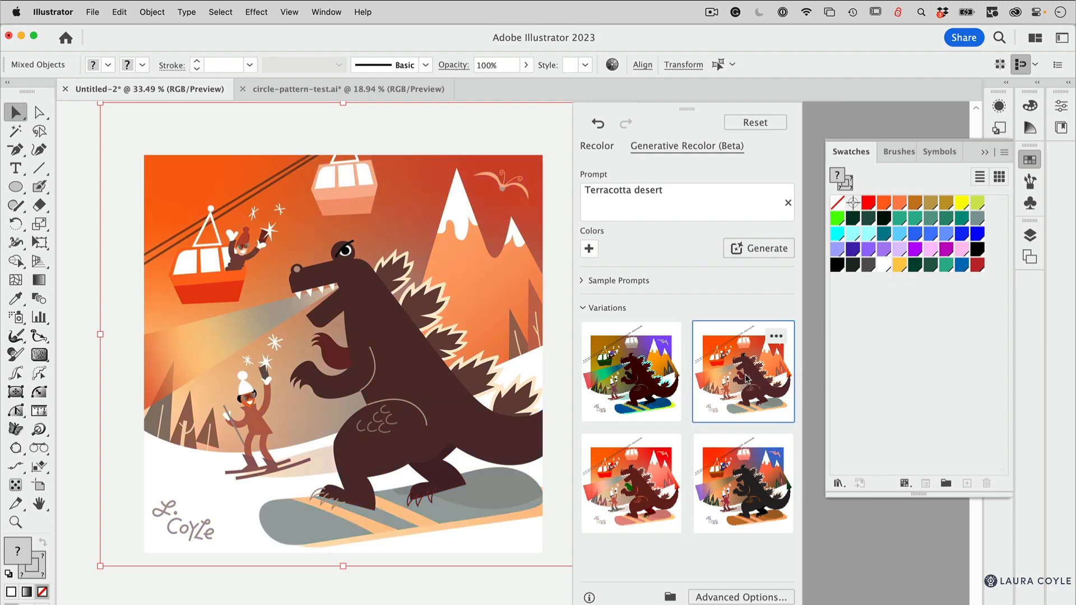
# Step: Edit the applied Terracotta desert variation's colors by rotating the linked harmony toward yellow-orange, and return to Generative Recolor
pyautogui.click(776, 336)
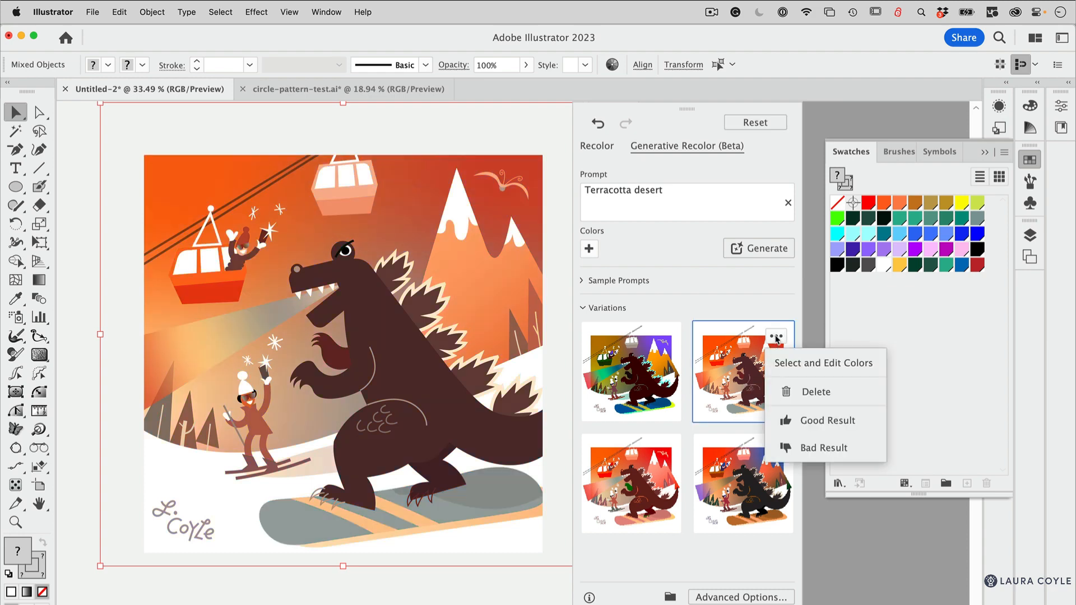
pyautogui.click(790, 367)
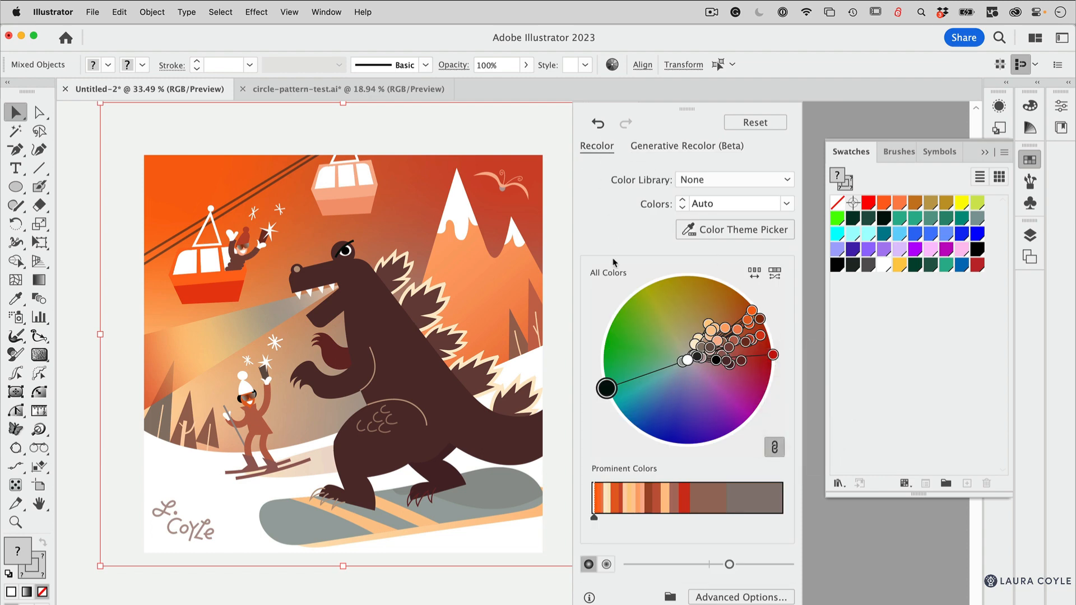
pyautogui.moveTo(606, 388); pyautogui.dragTo(628, 419)
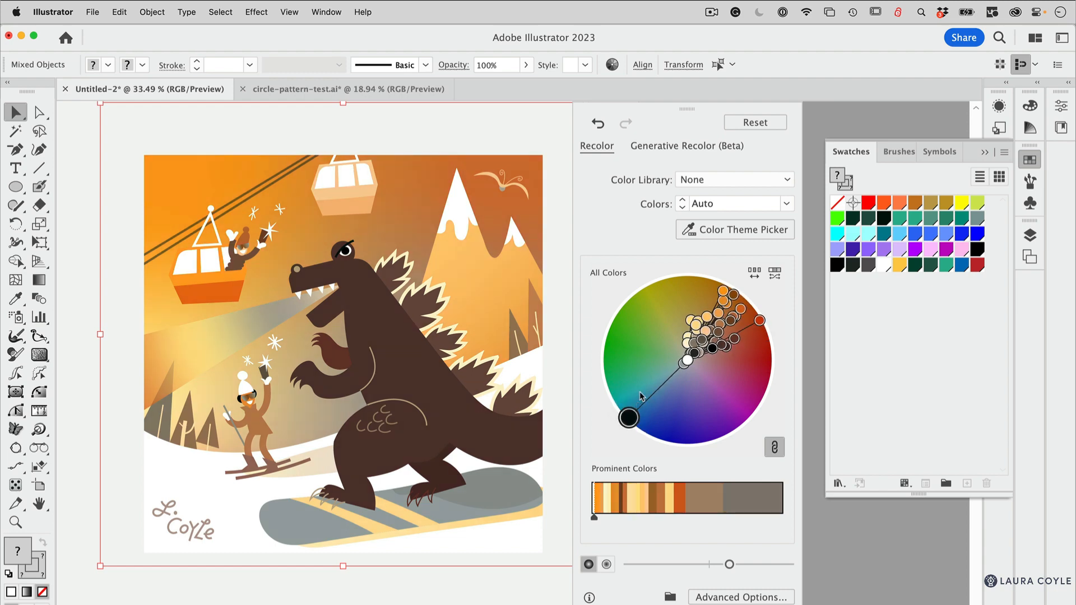
pyautogui.click(644, 147)
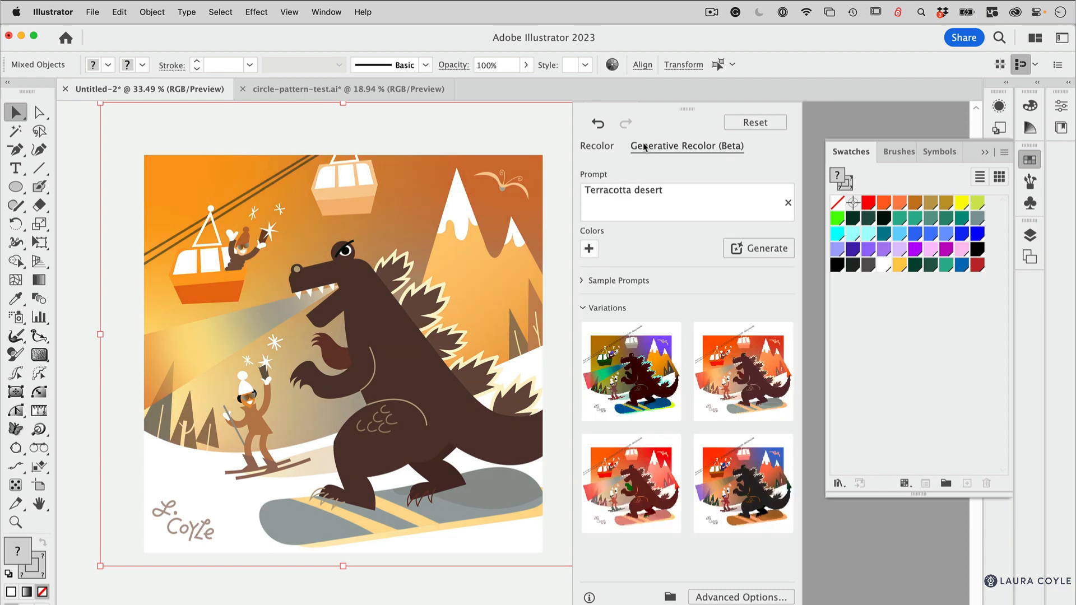